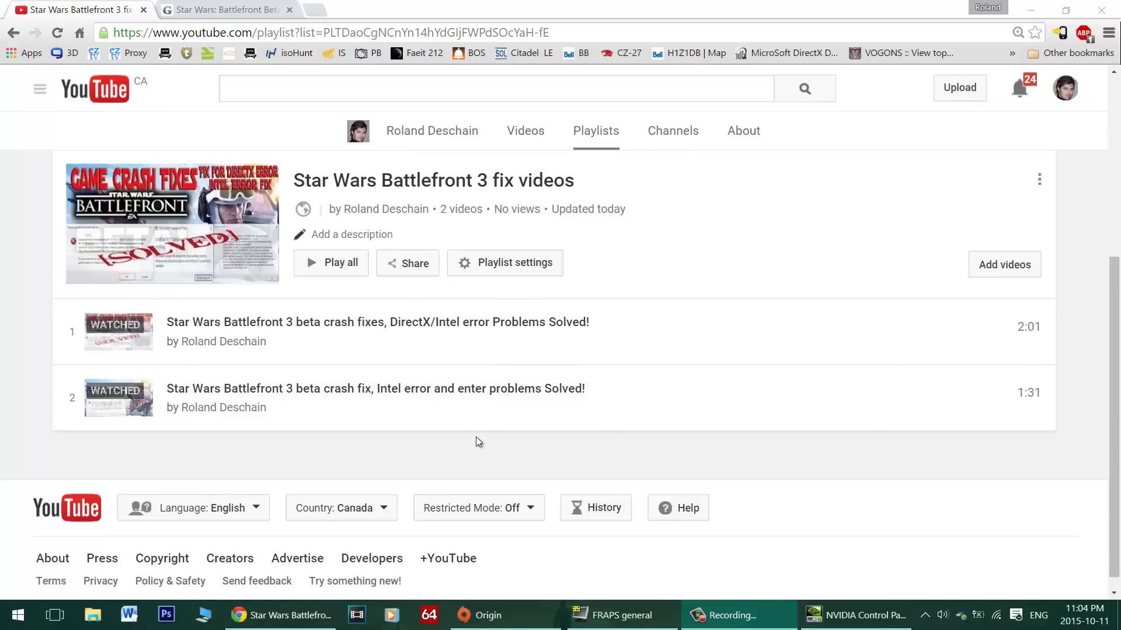
# Bring the NVIDIA Control Panel window to the front from the taskbar
pyautogui.click(844, 615)
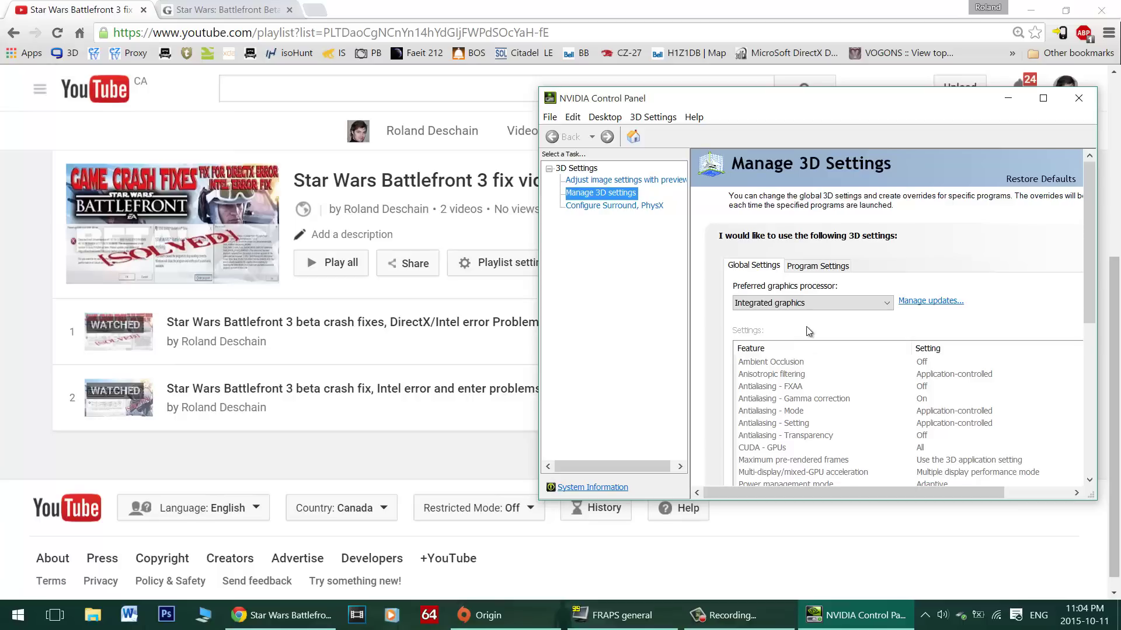
# Set the preferred graphics processor to Integrated graphics, apply it, and minimize the panel
pyautogui.click(818, 303)
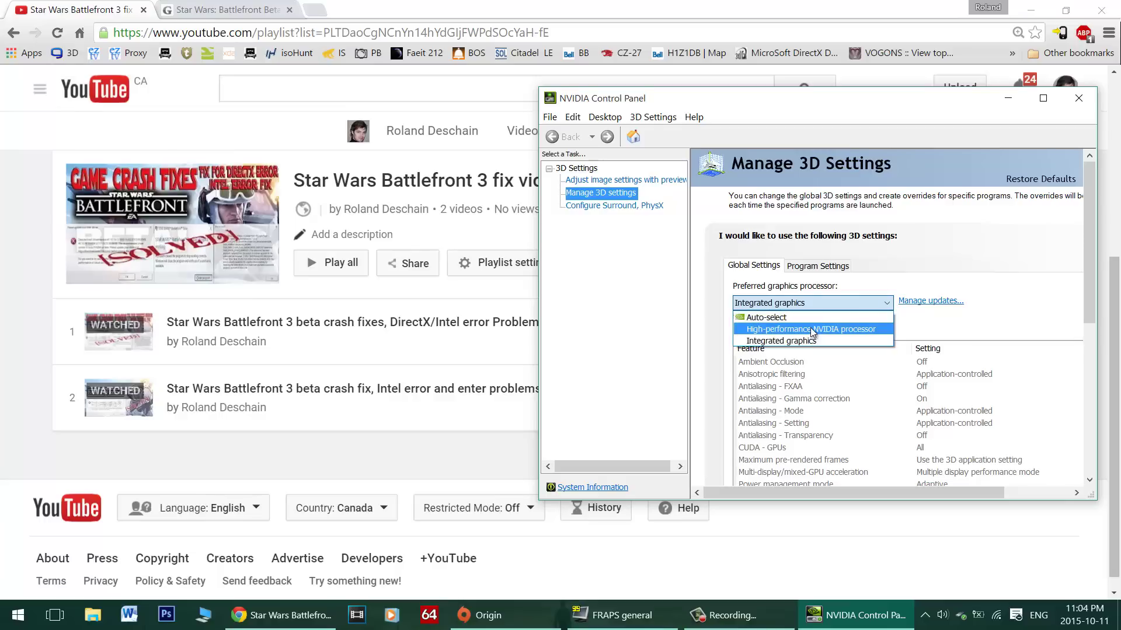
pyautogui.click(813, 330)
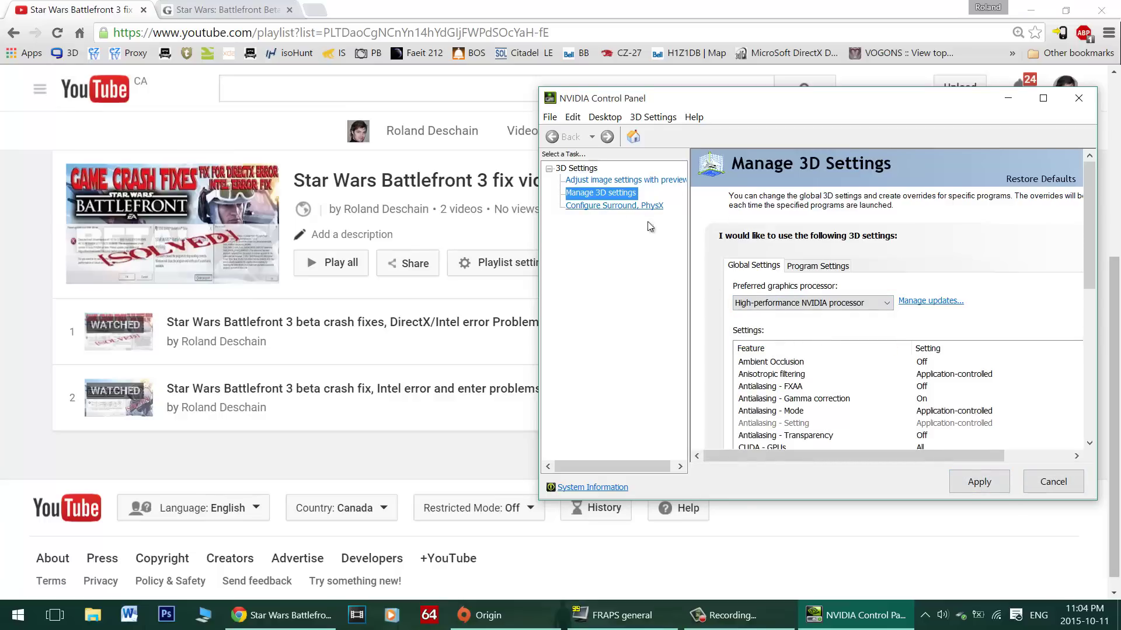
pyautogui.click(814, 303)
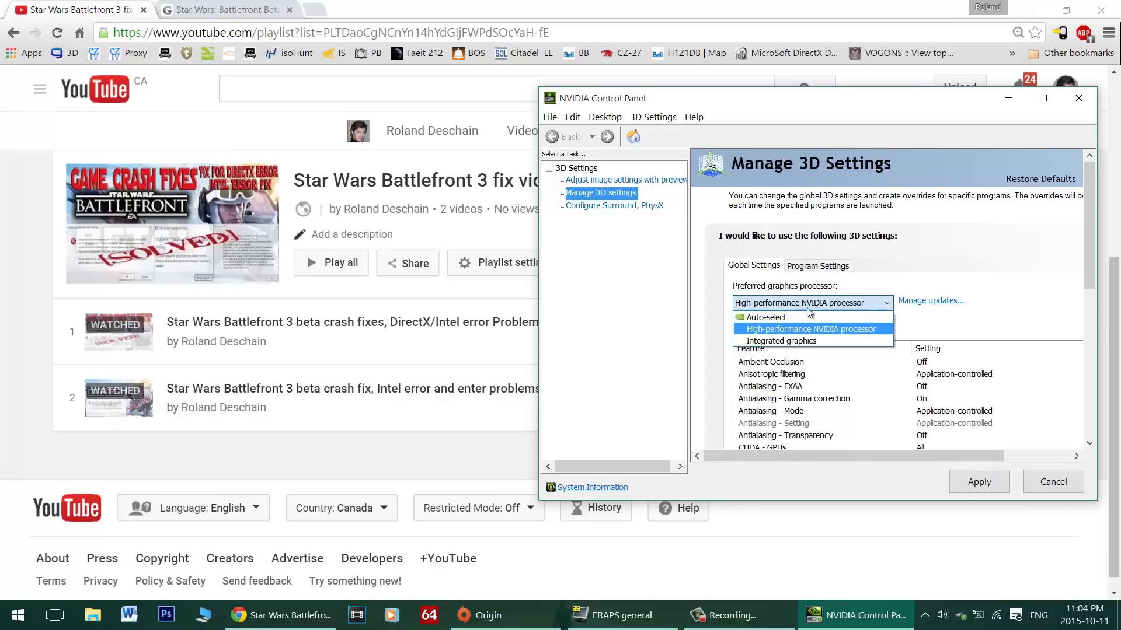
pyautogui.click(791, 341)
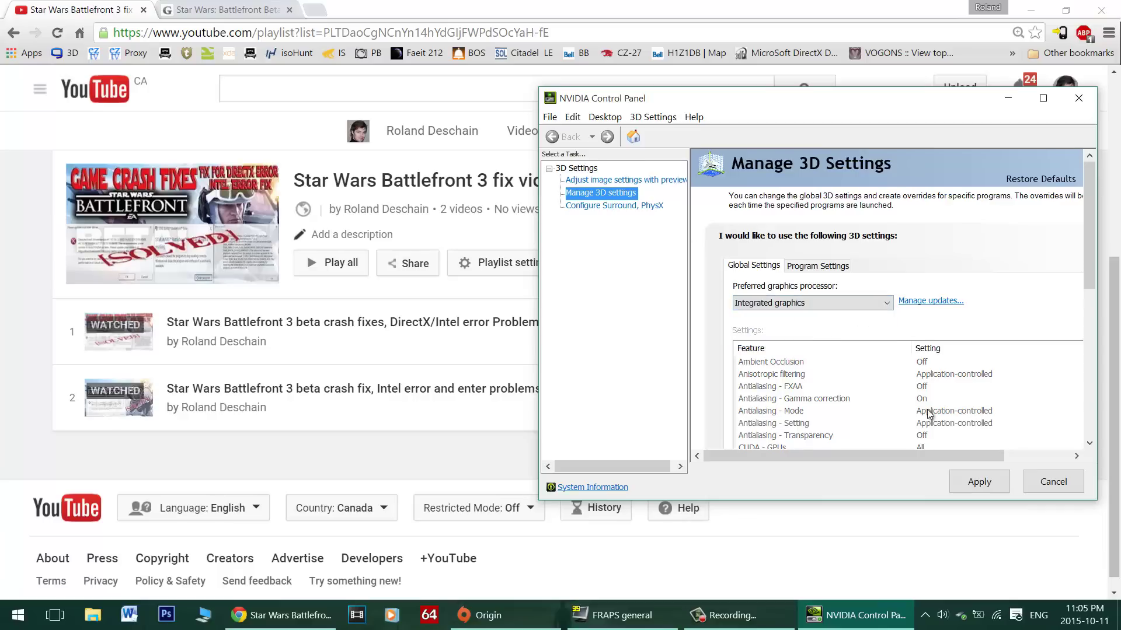
pyautogui.click(971, 483)
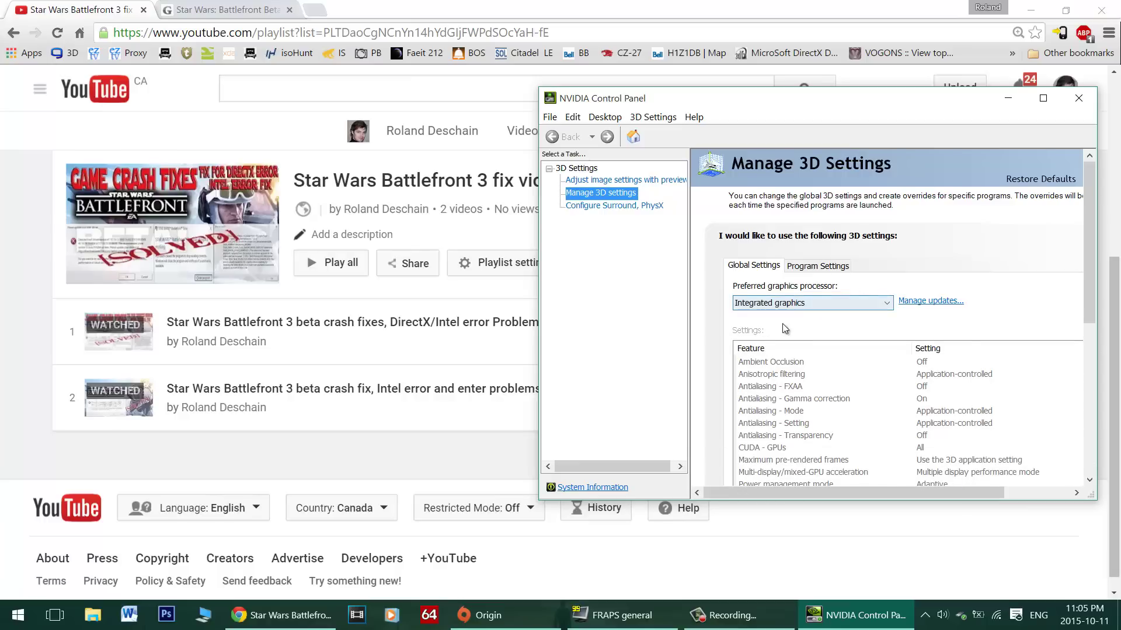
pyautogui.click(1003, 99)
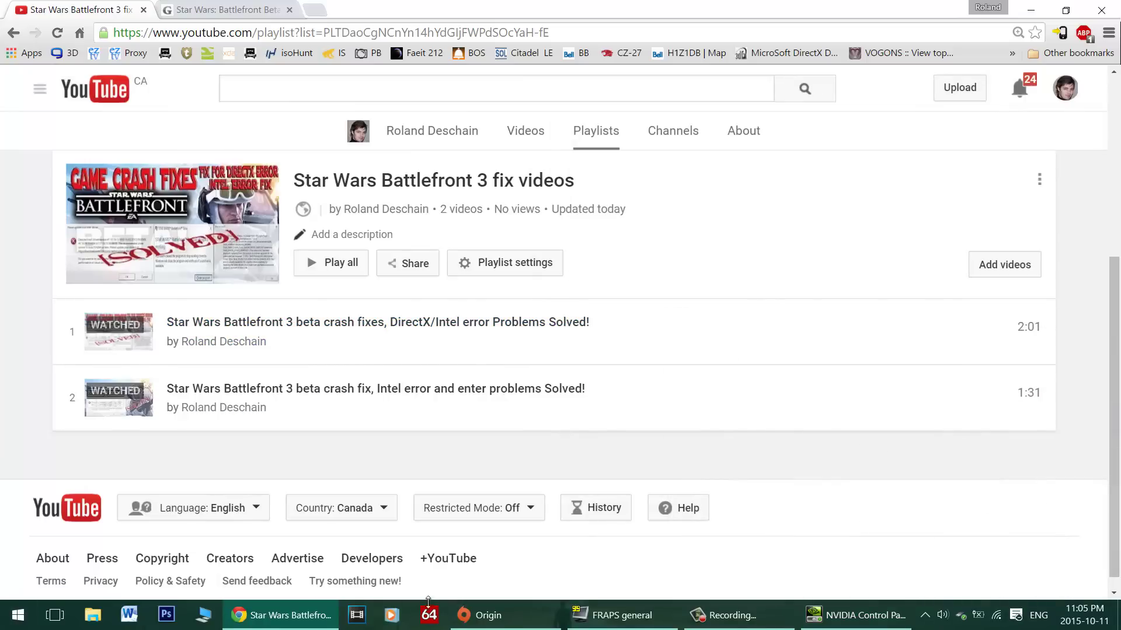
# Launch the Battlefront Beta from Origin's library, accepting the Intel driver warning
pyautogui.click(488, 615)
pyautogui.rightClick(86, 443)
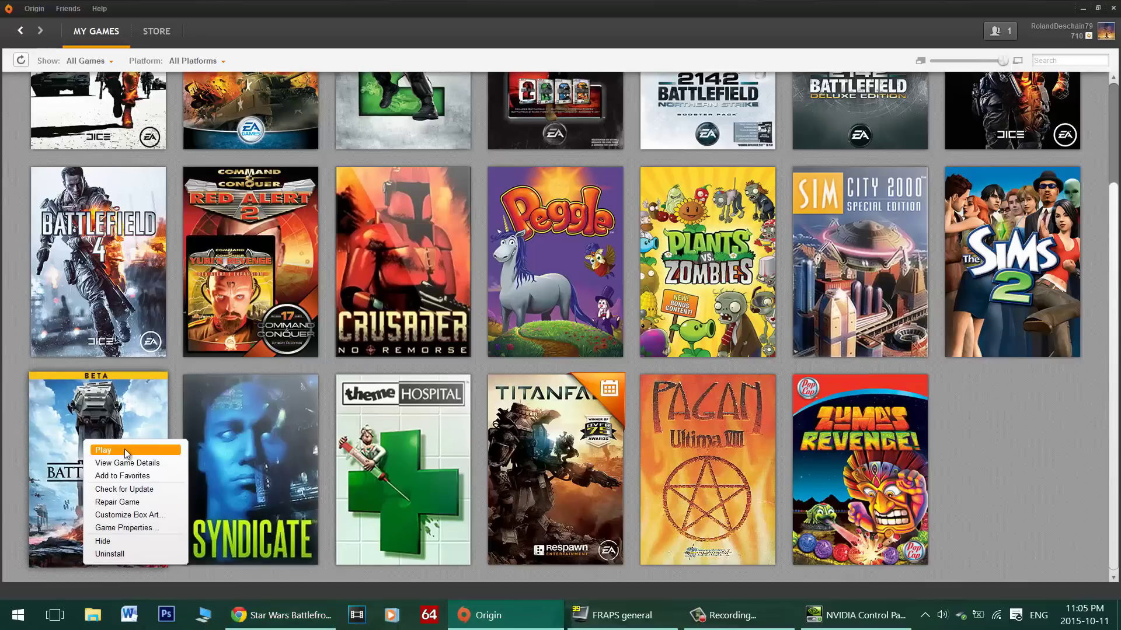
pyautogui.click(125, 450)
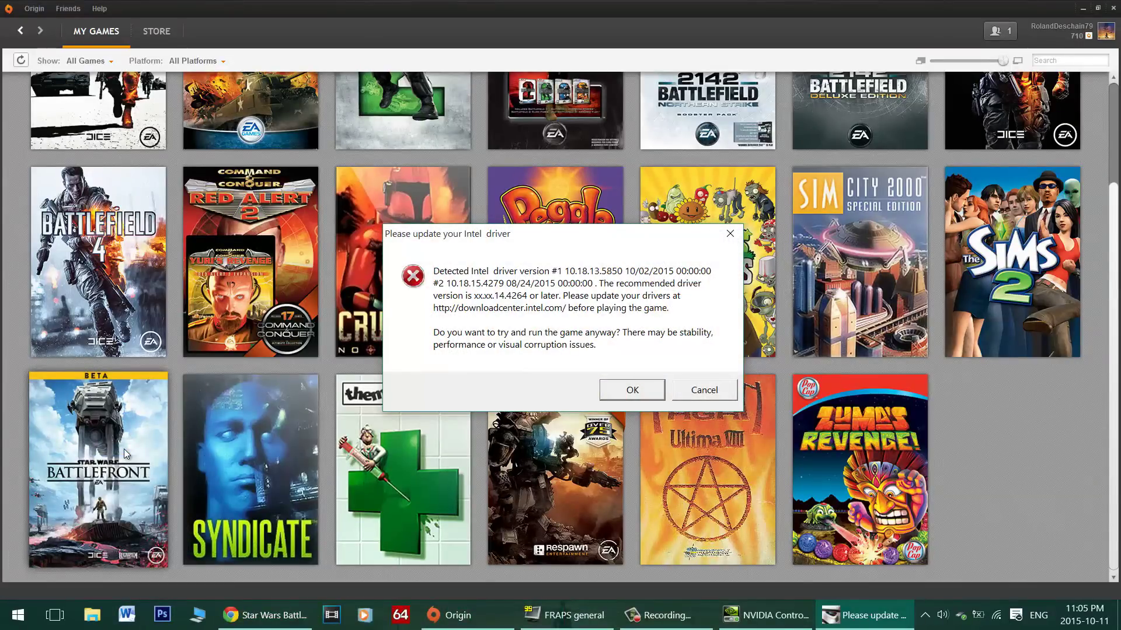
pyautogui.press('Return')
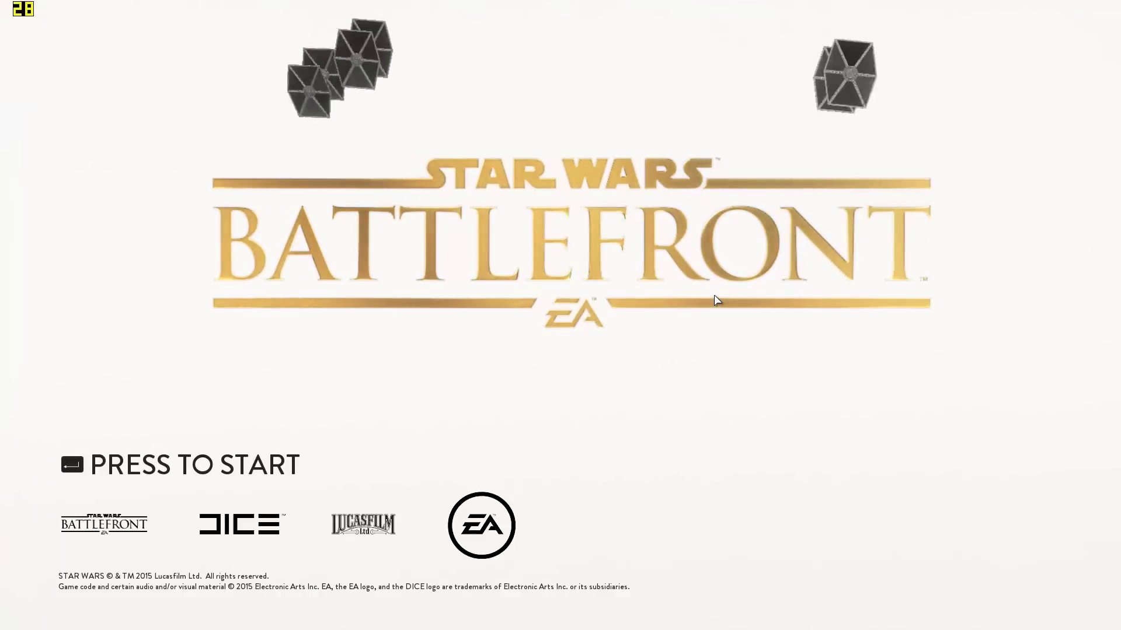
# Close the crashed Battlefront game window and dismiss its stopped-working error
pyautogui.hotkey('alt', 'Tab')
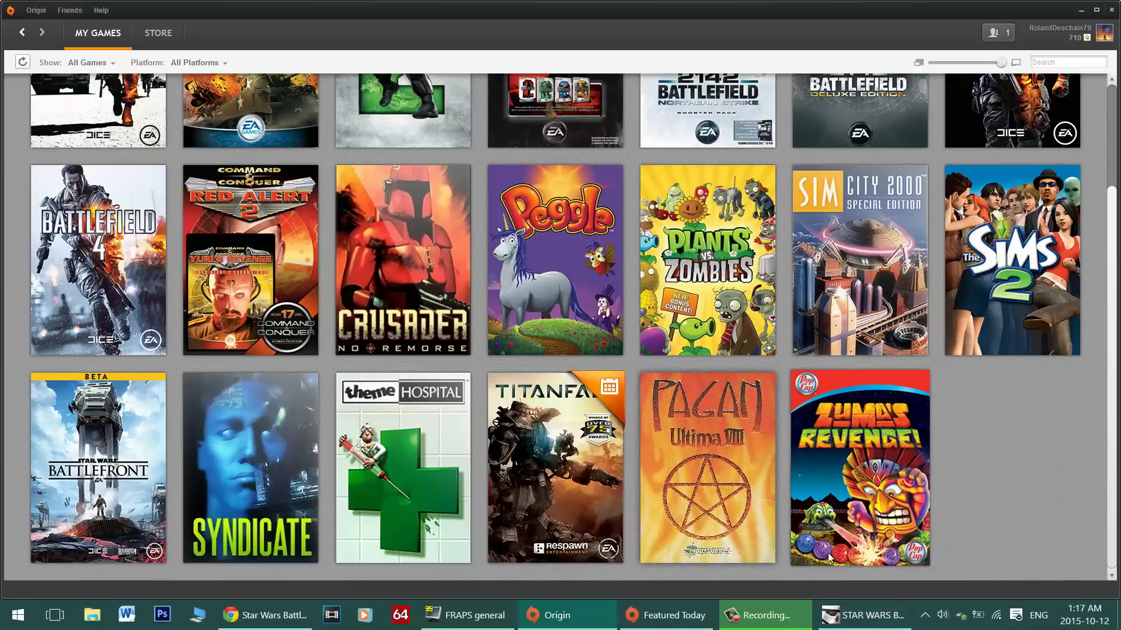
pyautogui.rightClick(836, 618)
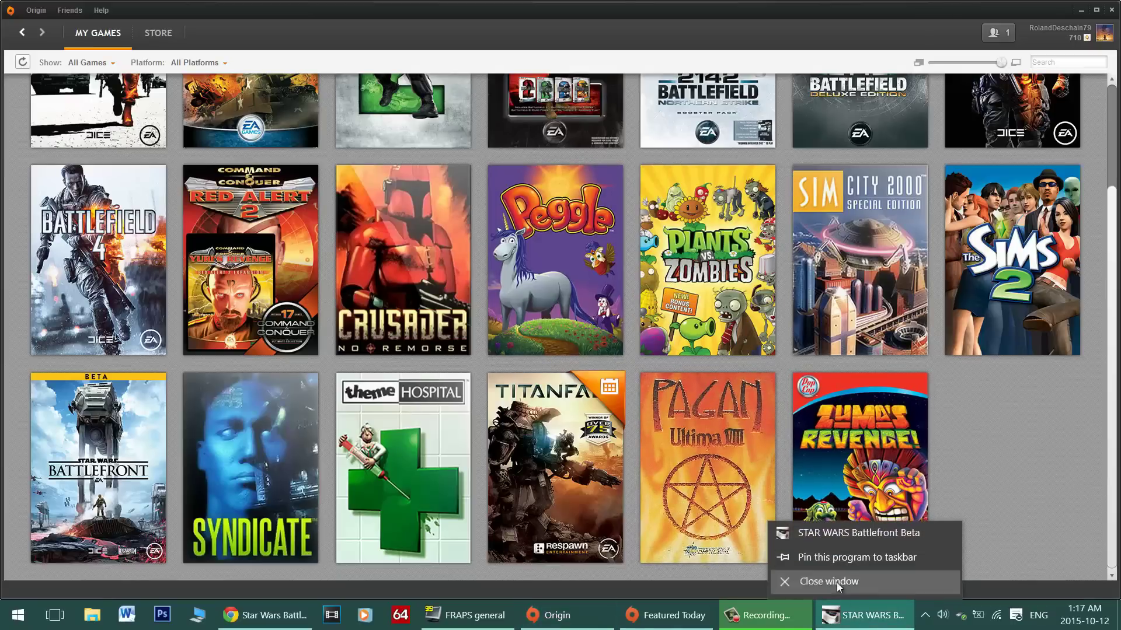
pyautogui.click(836, 582)
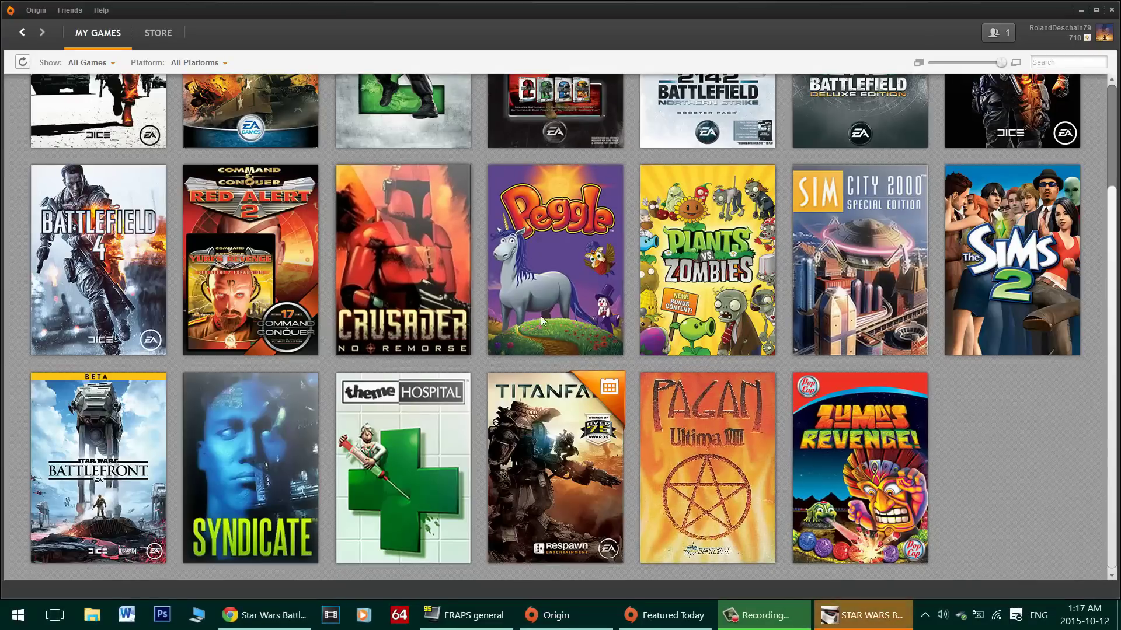
pyautogui.click(661, 340)
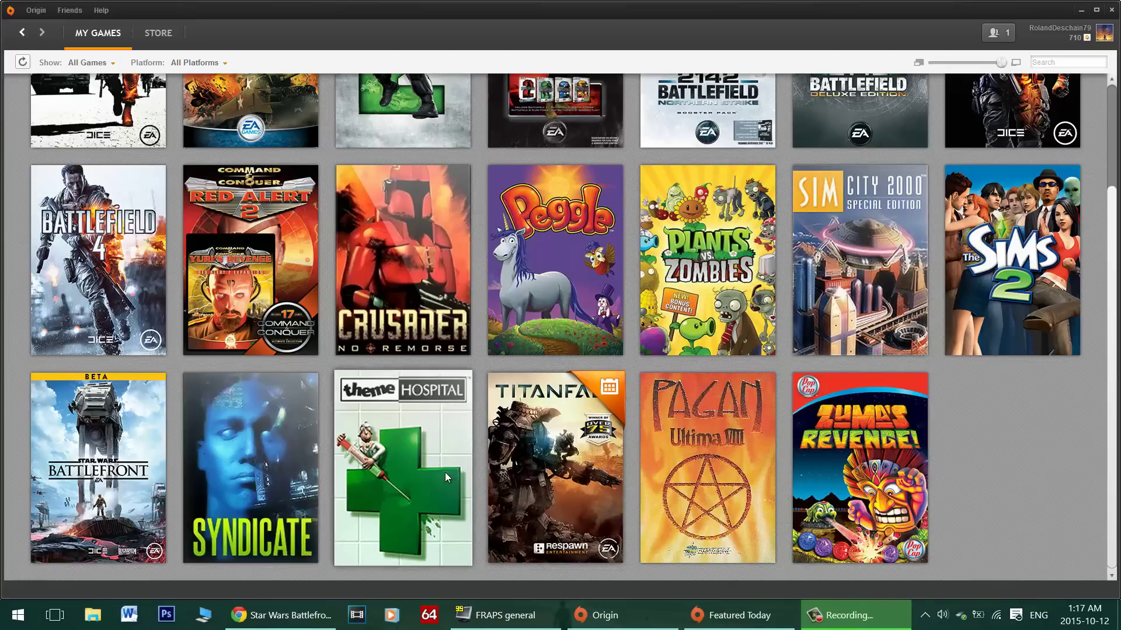
# Start Windows Speech Recognition by searching 'speech' in the Start menu
pyautogui.click(18, 615)
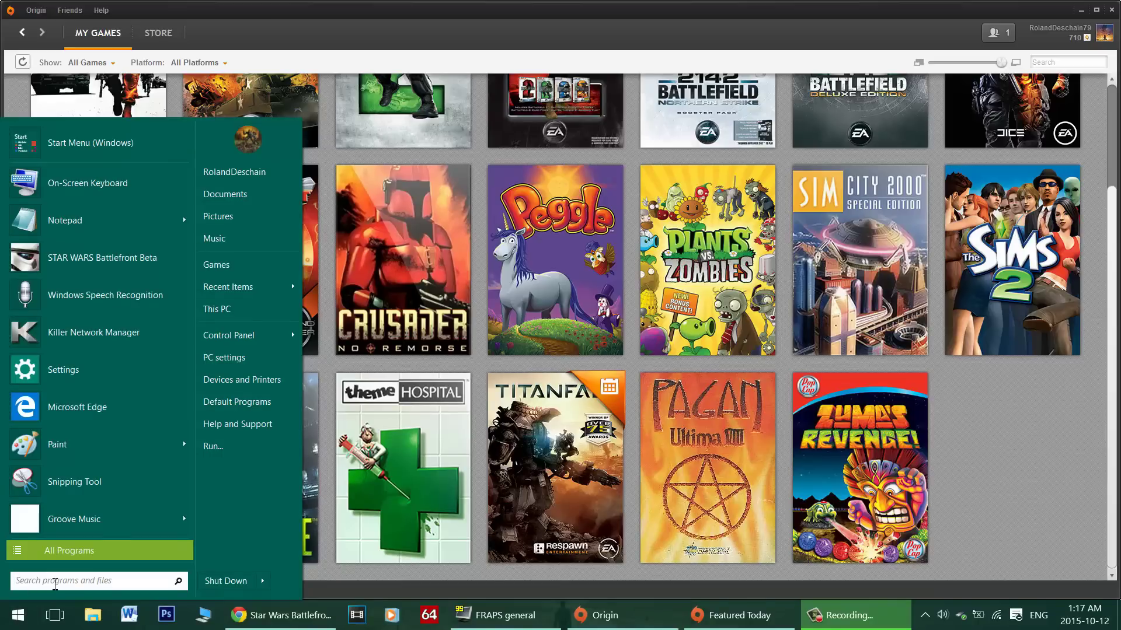
pyautogui.write('speech')
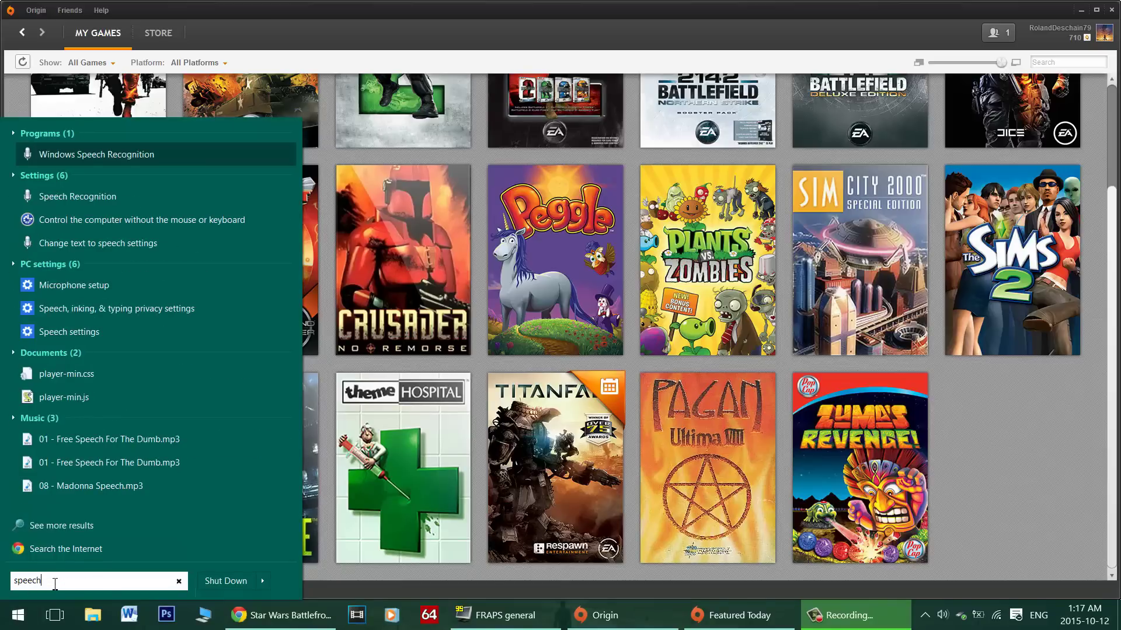
pyautogui.click(114, 158)
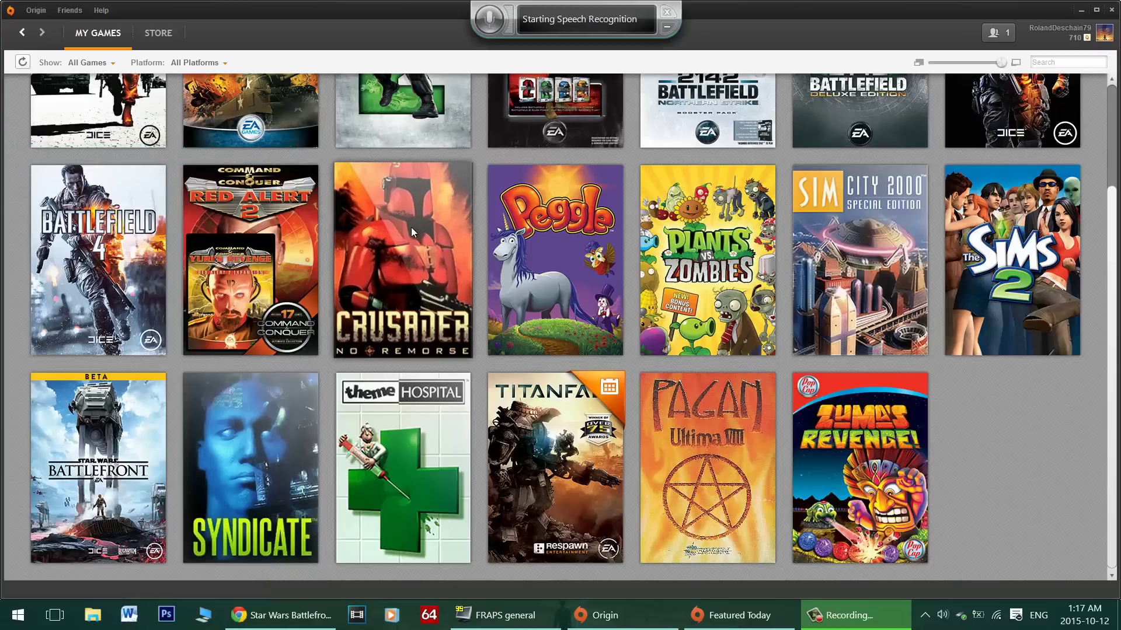
pyautogui.moveTo(416, 226)
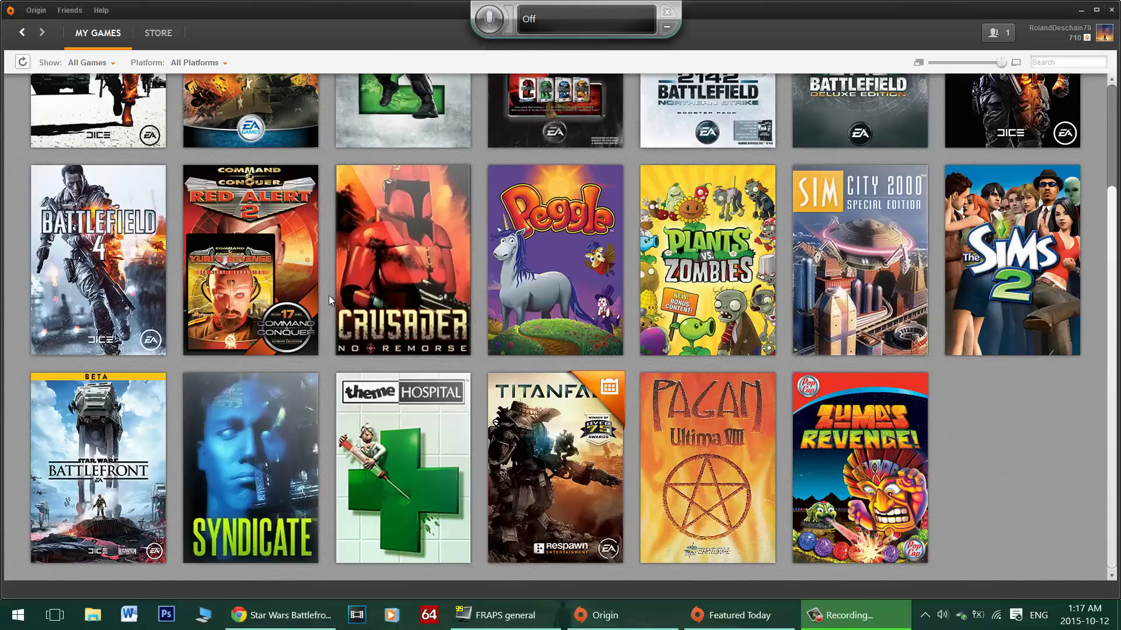
pyautogui.rightClick(106, 422)
# Launch the Beta, pass the start screen and welcome notice, and join Walker Assault multiplayer
pyautogui.click(131, 429)
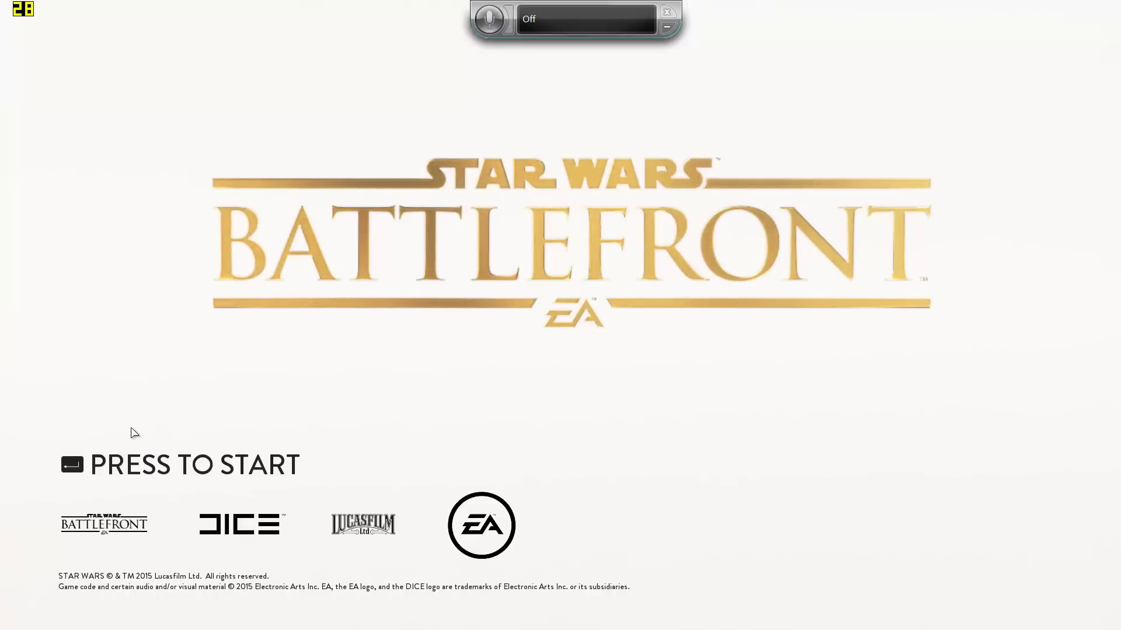
pyautogui.press('Return')
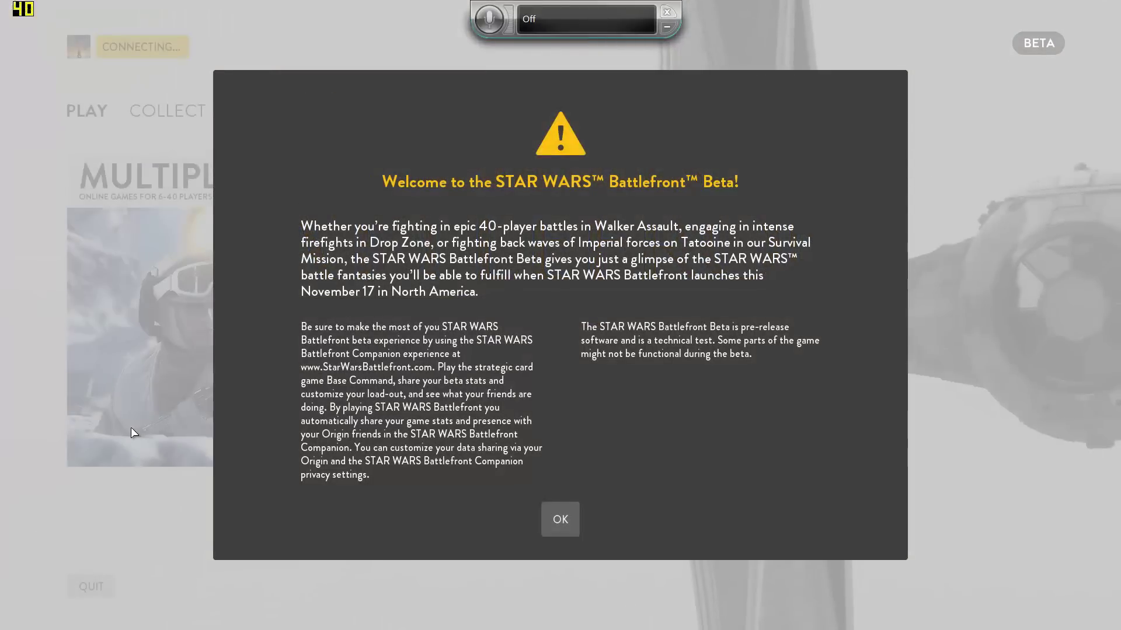
pyautogui.press('Return')
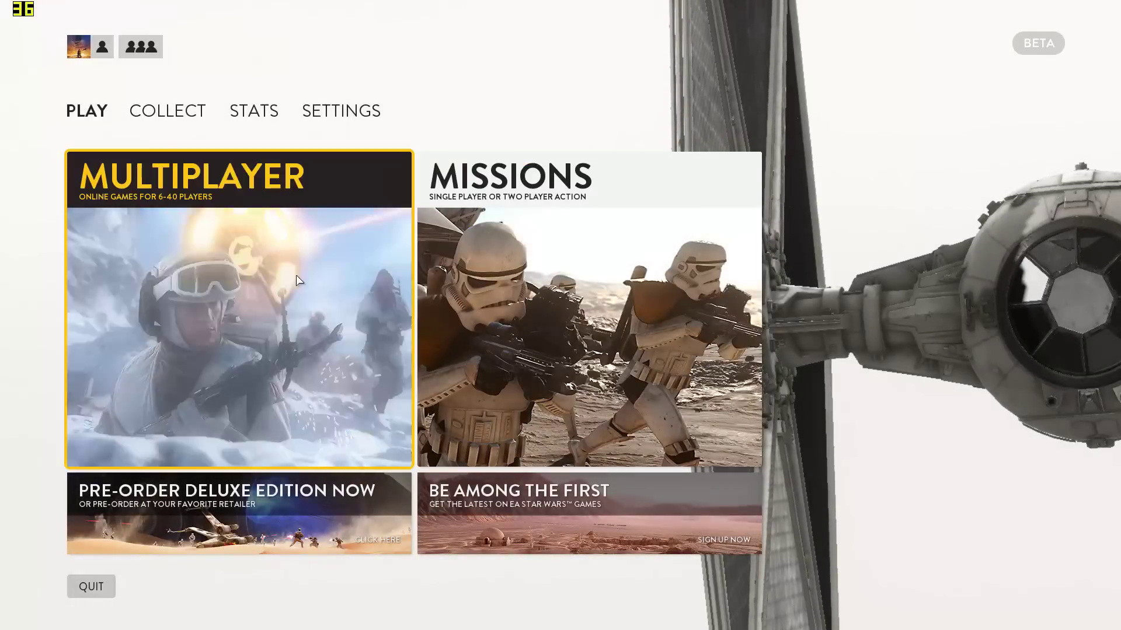
pyautogui.click(253, 318)
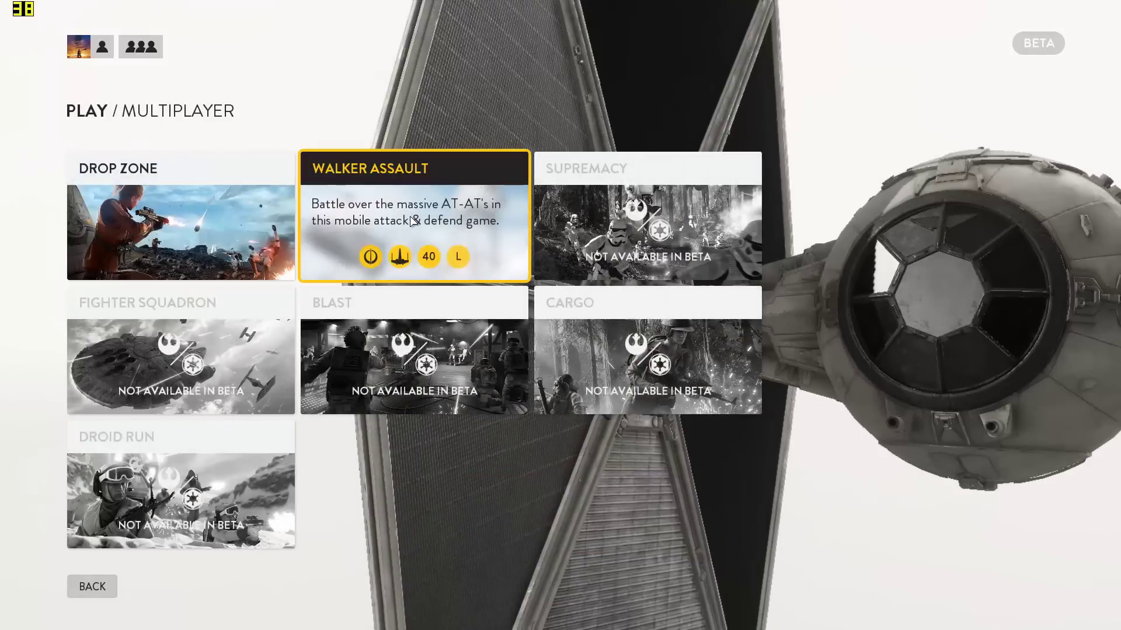
pyautogui.click(412, 221)
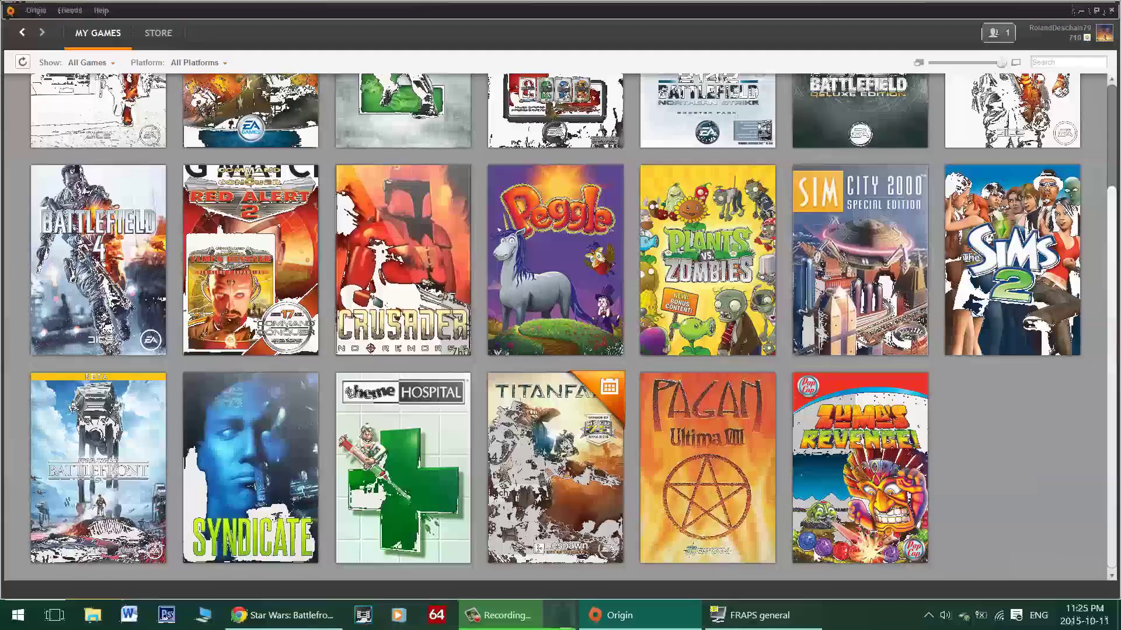
# Save -novid -noborder -windowed as the Battlefront Beta's launch arguments in Game Properties
pyautogui.click(126, 548)
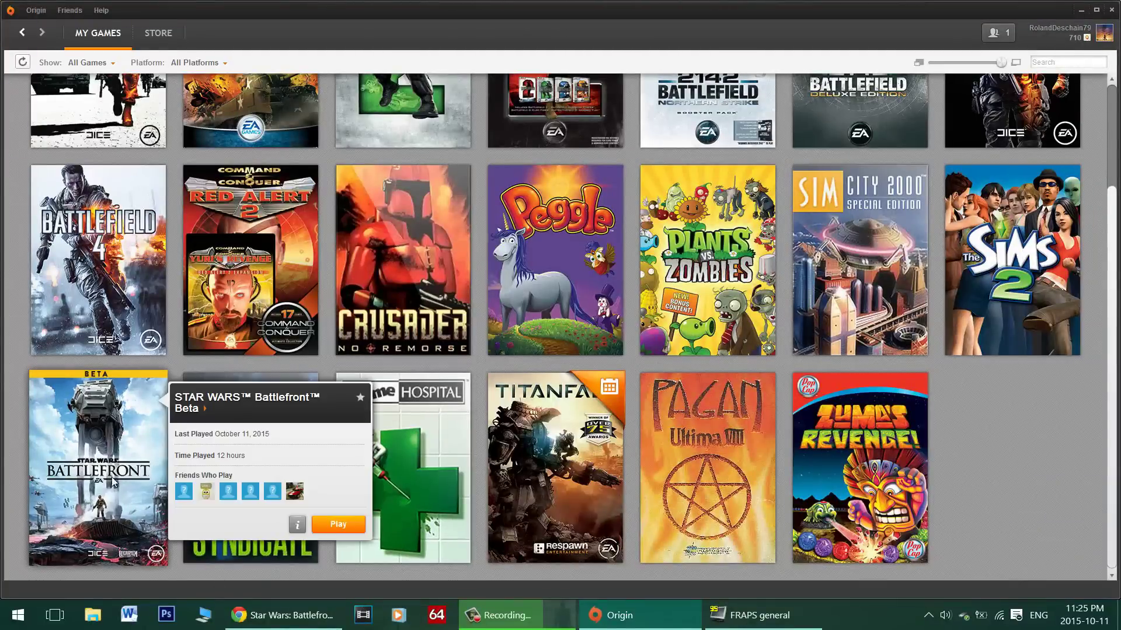
pyautogui.rightClick(110, 439)
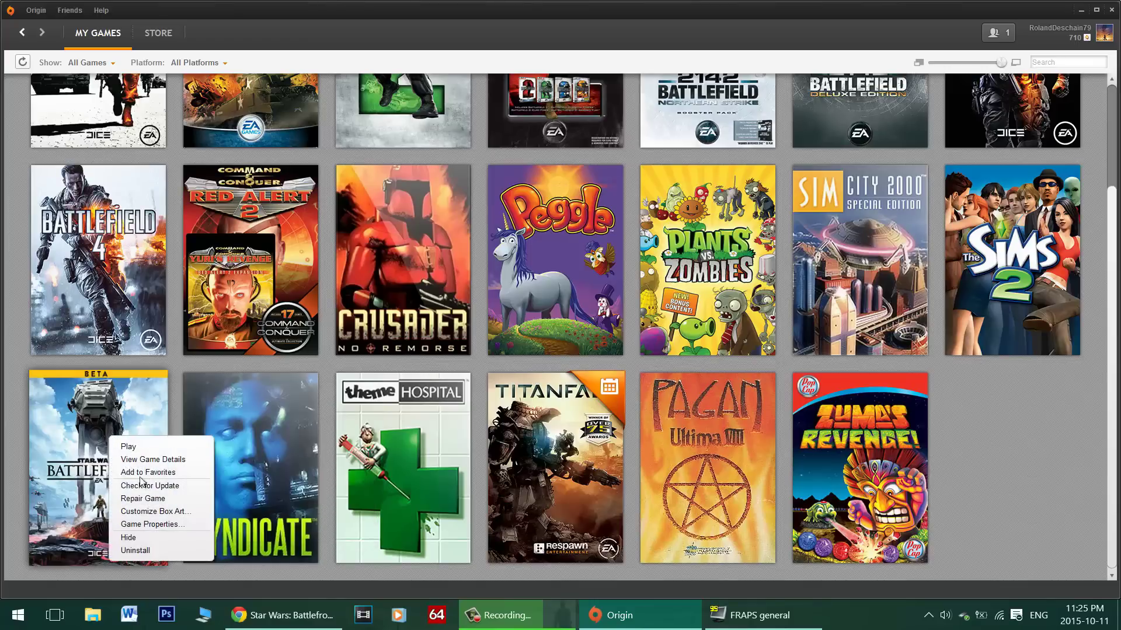
pyautogui.click(161, 524)
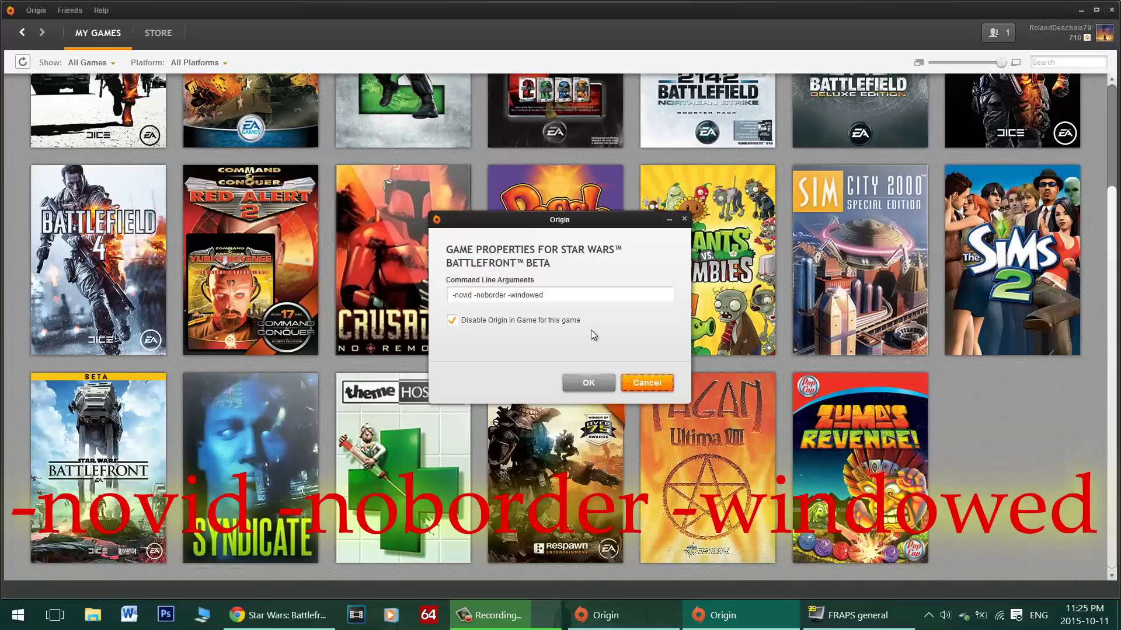
pyautogui.click(589, 383)
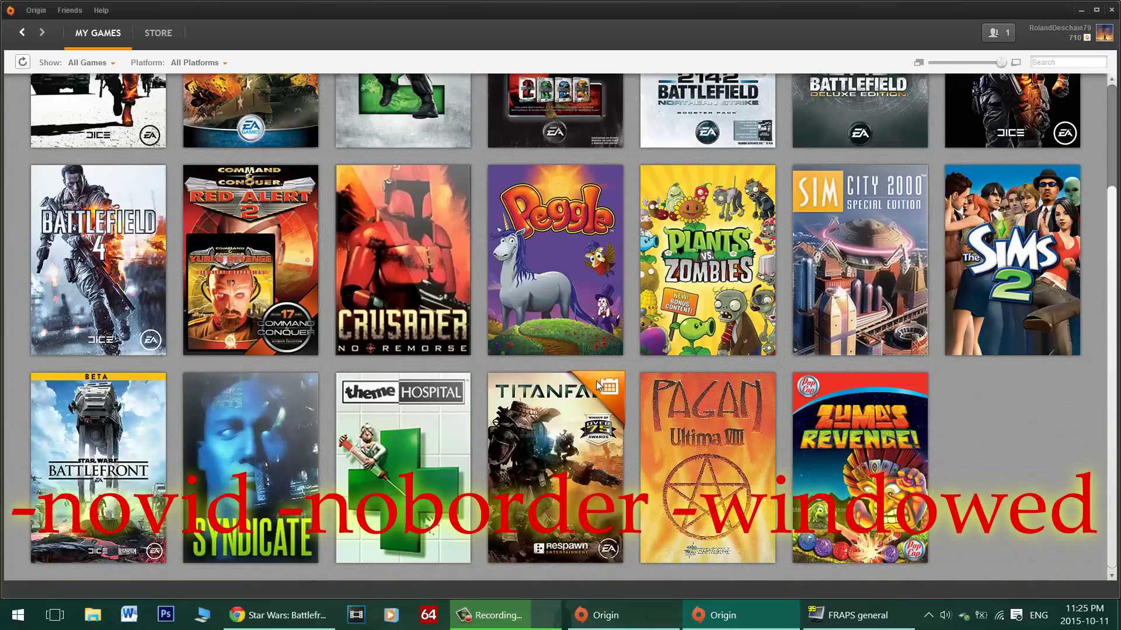
pyautogui.moveTo(123, 415)
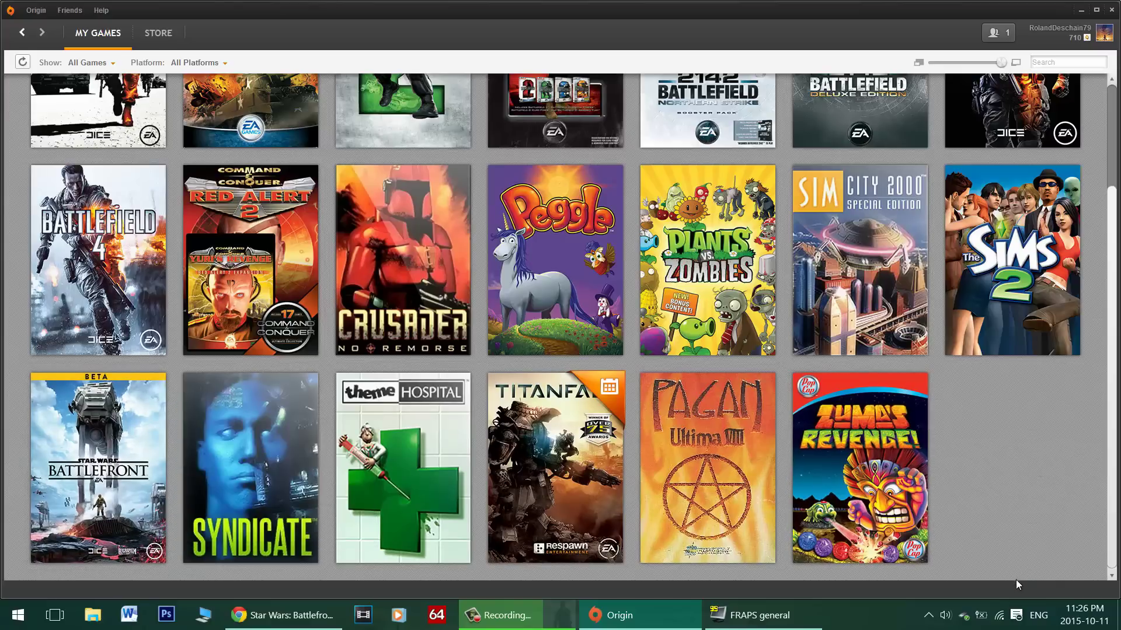
# Open the playback devices and check the Corsair headset's sample rate, leaving it at 44100 Hz
pyautogui.rightClick(946, 616)
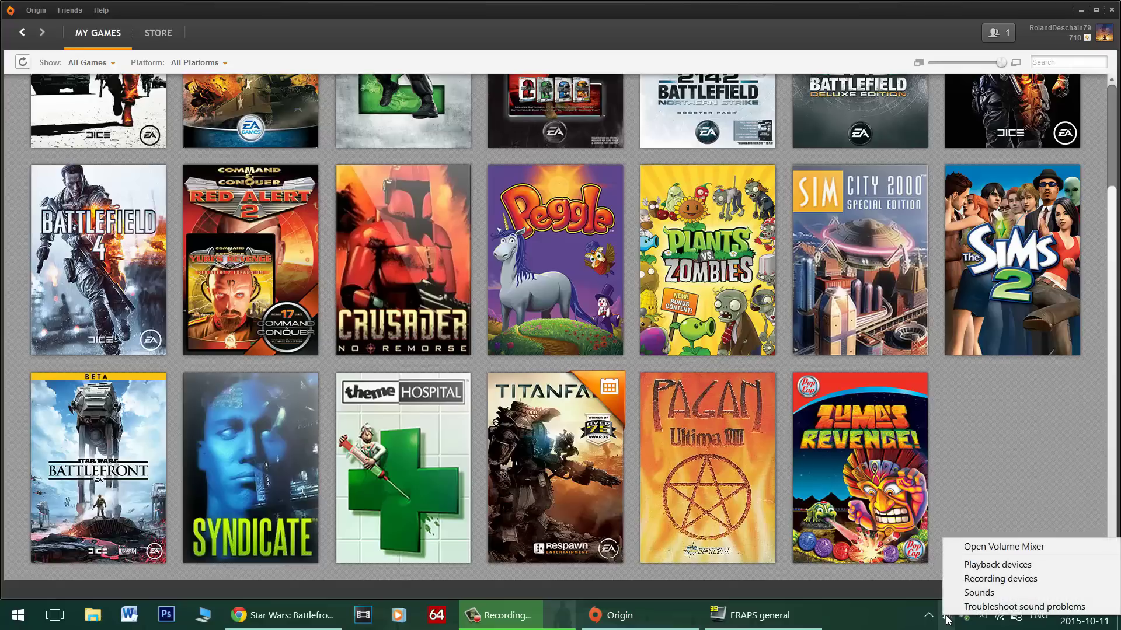
pyautogui.click(997, 564)
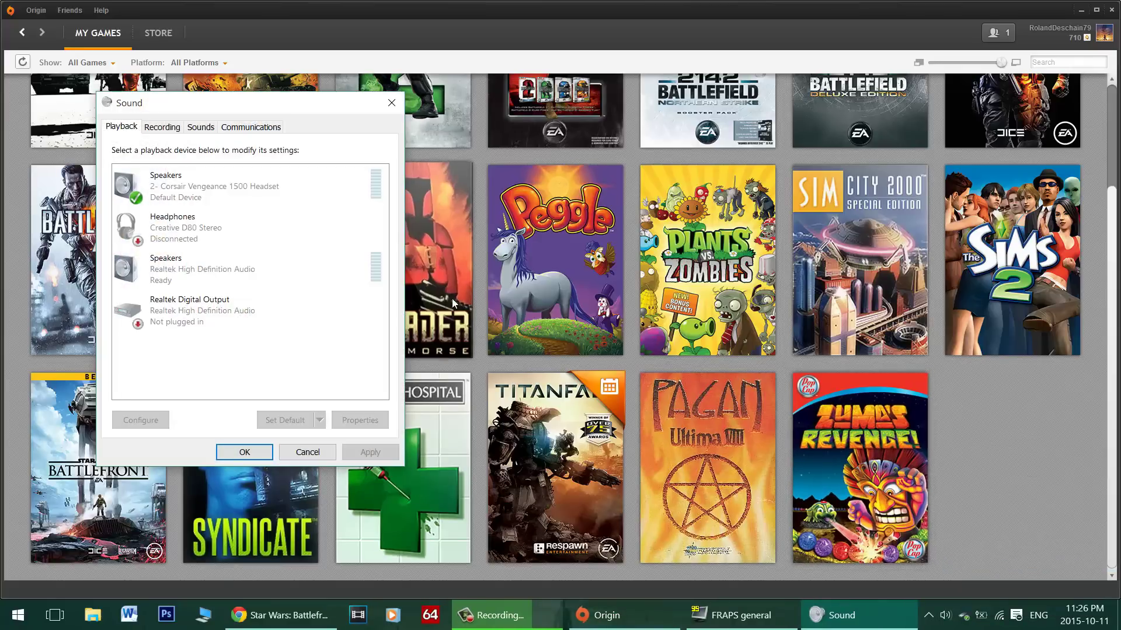
pyautogui.click(192, 267)
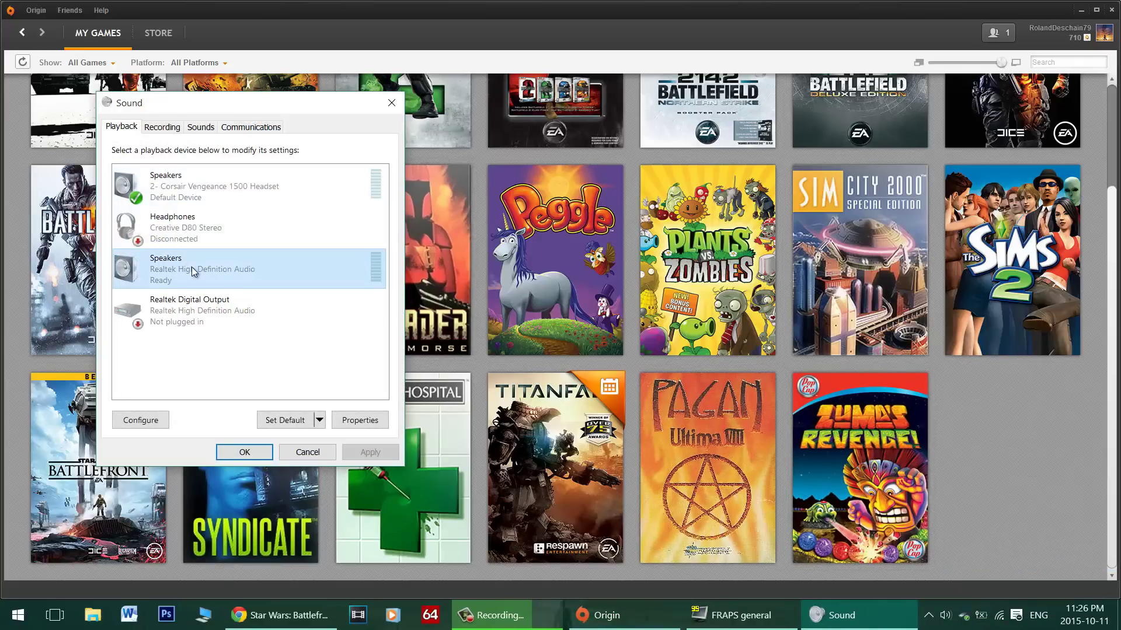
pyautogui.click(203, 196)
pyautogui.click(379, 426)
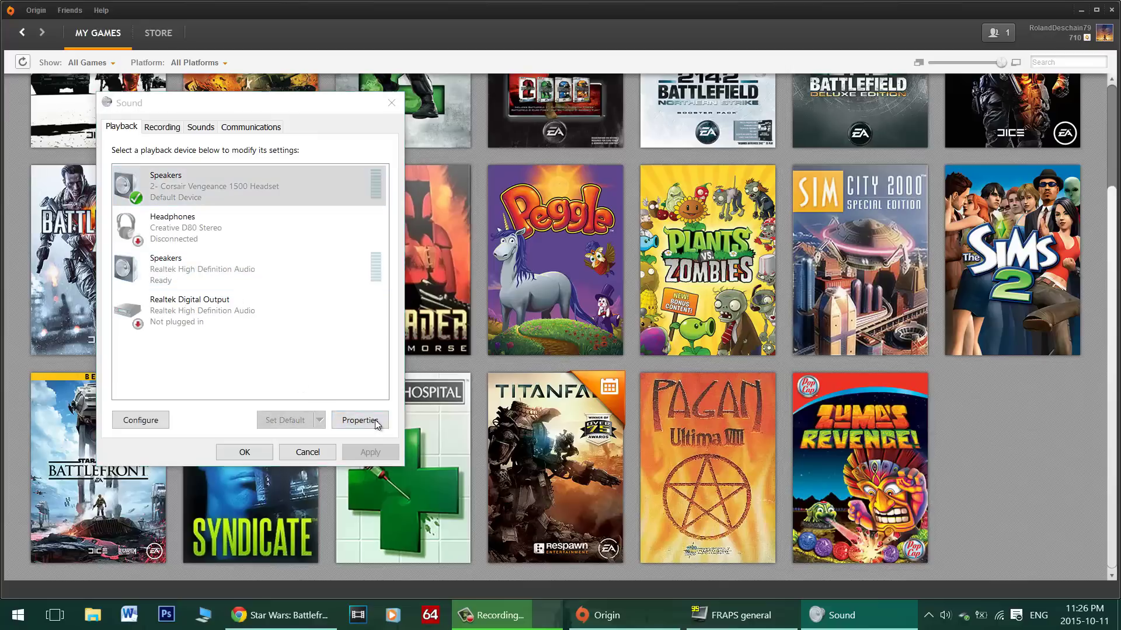
pyautogui.click(303, 184)
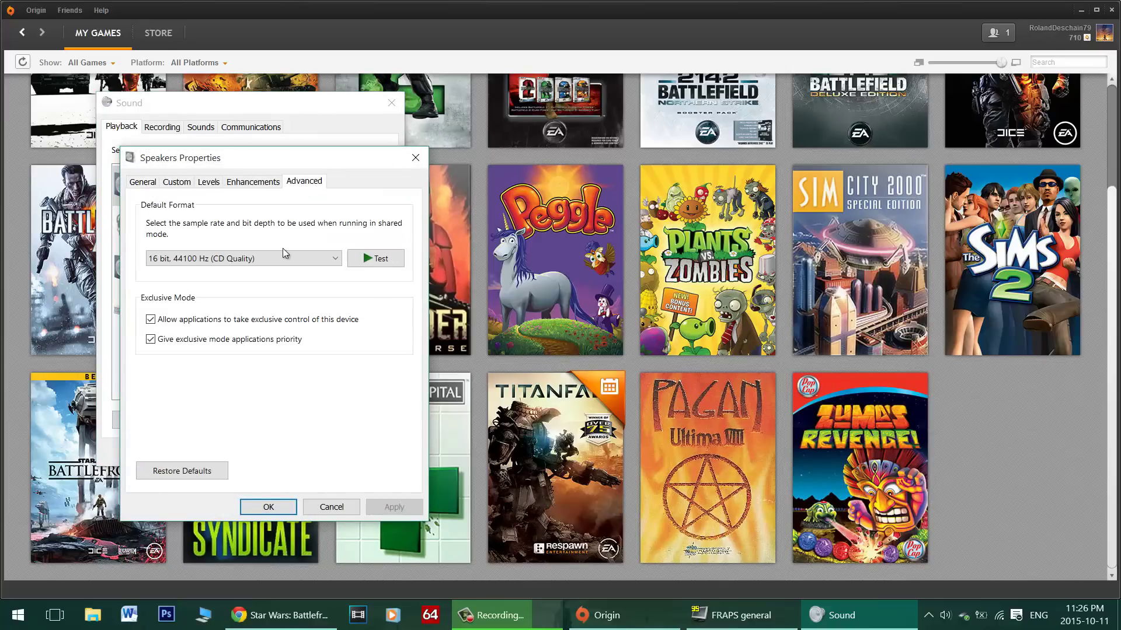
pyautogui.click(331, 261)
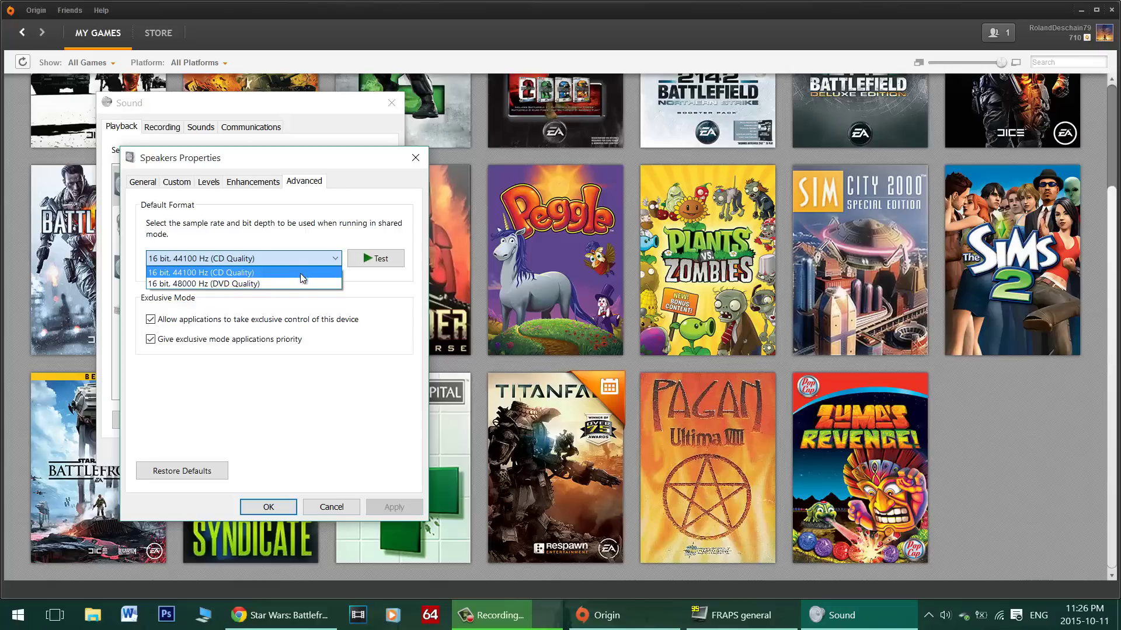
pyautogui.click(336, 507)
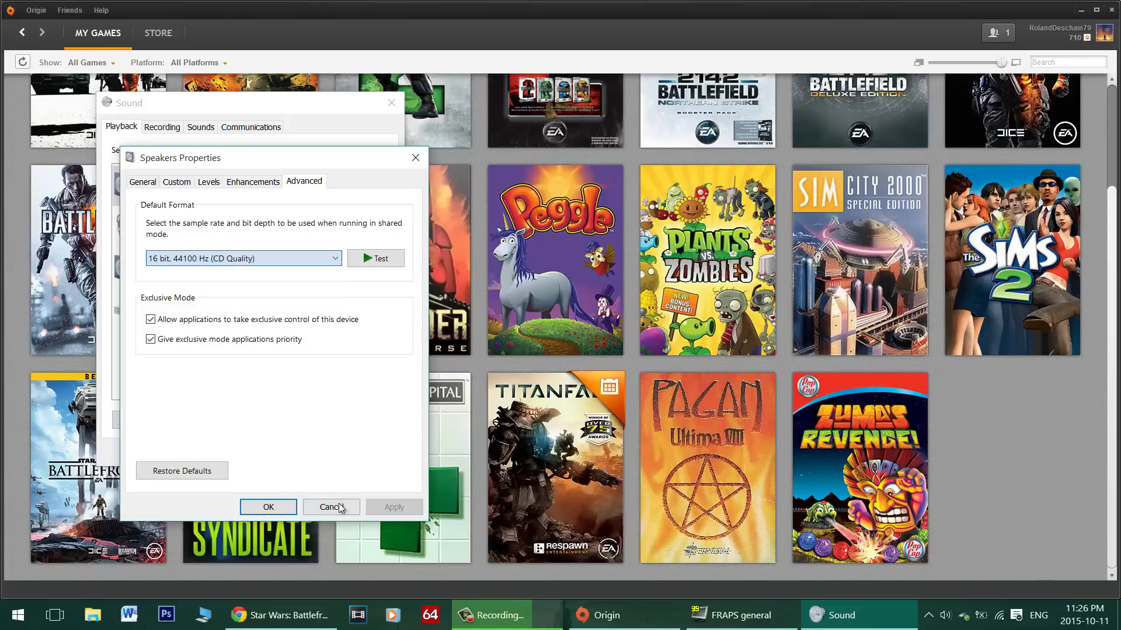
pyautogui.click(339, 509)
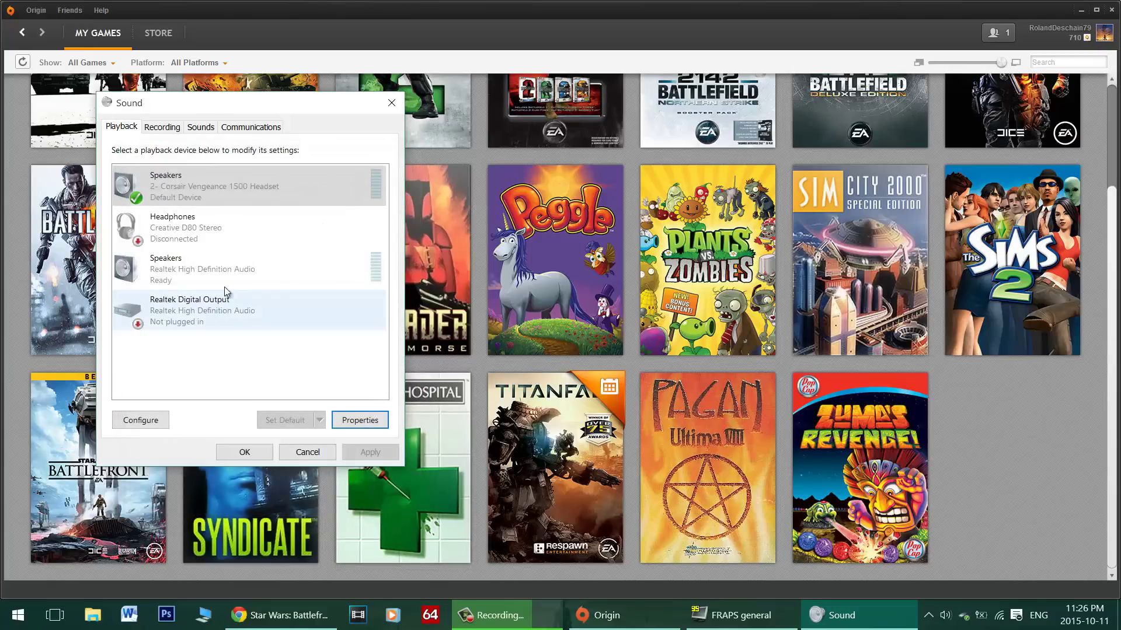
# Give the Realtek speakers a 24 bit, 48000 Hz default format, apply, and close Sound
pyautogui.click(247, 275)
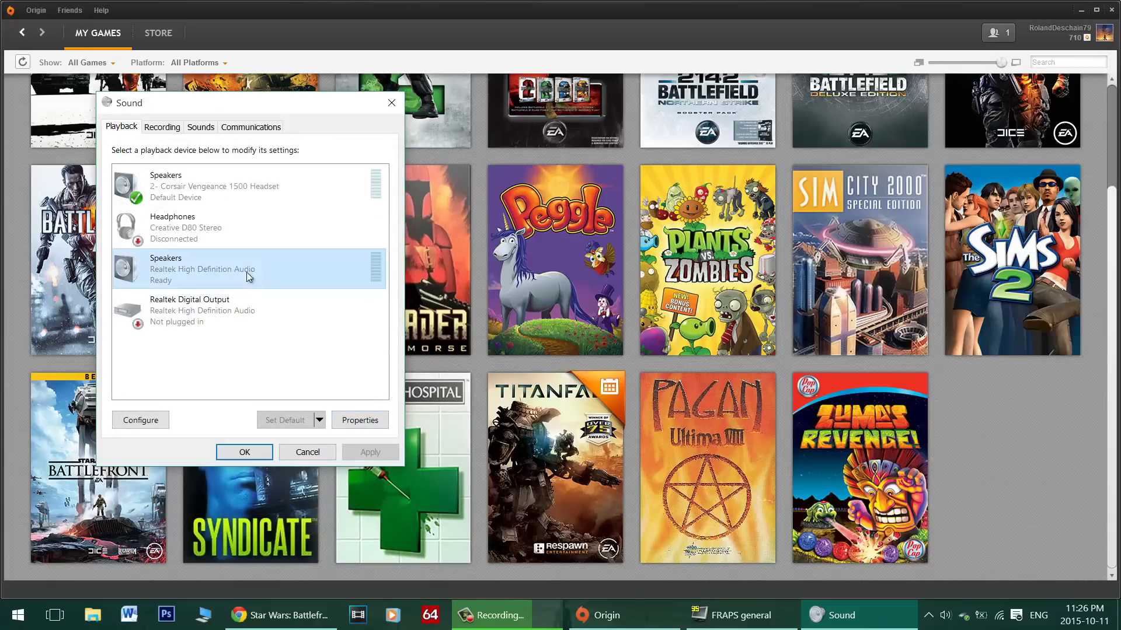
pyautogui.click(360, 420)
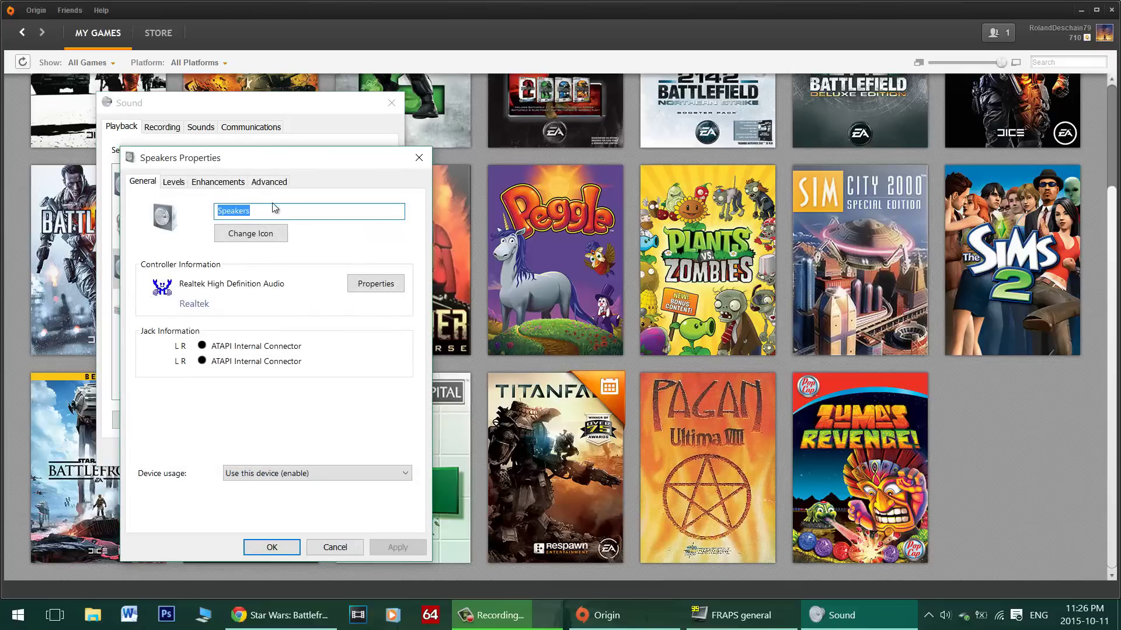
pyautogui.click(275, 184)
pyautogui.click(320, 261)
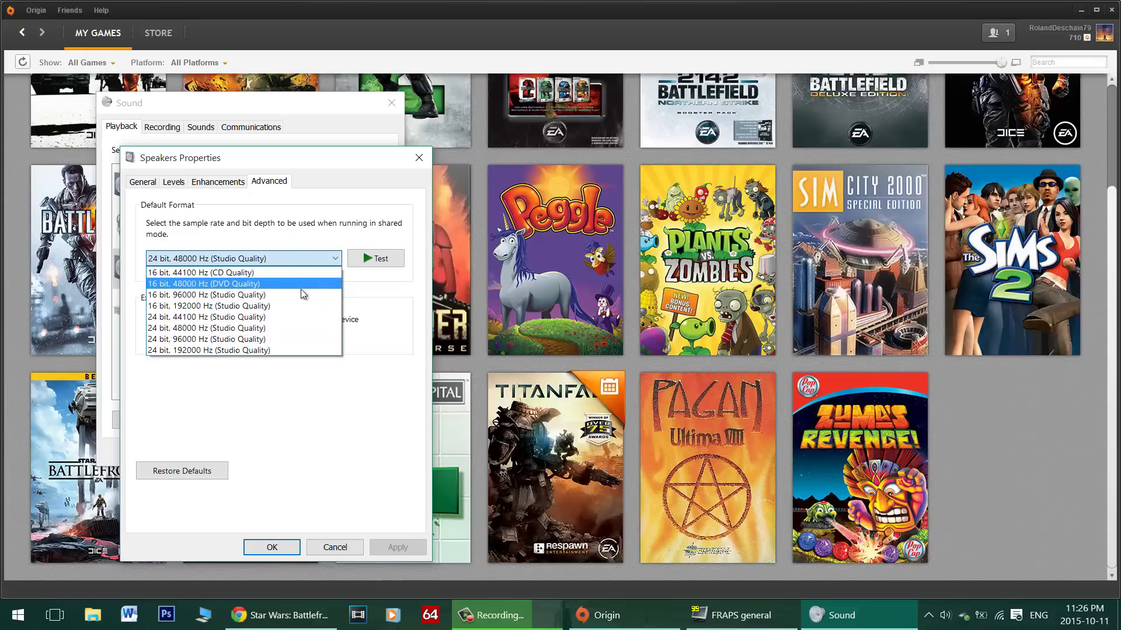
pyautogui.click(300, 294)
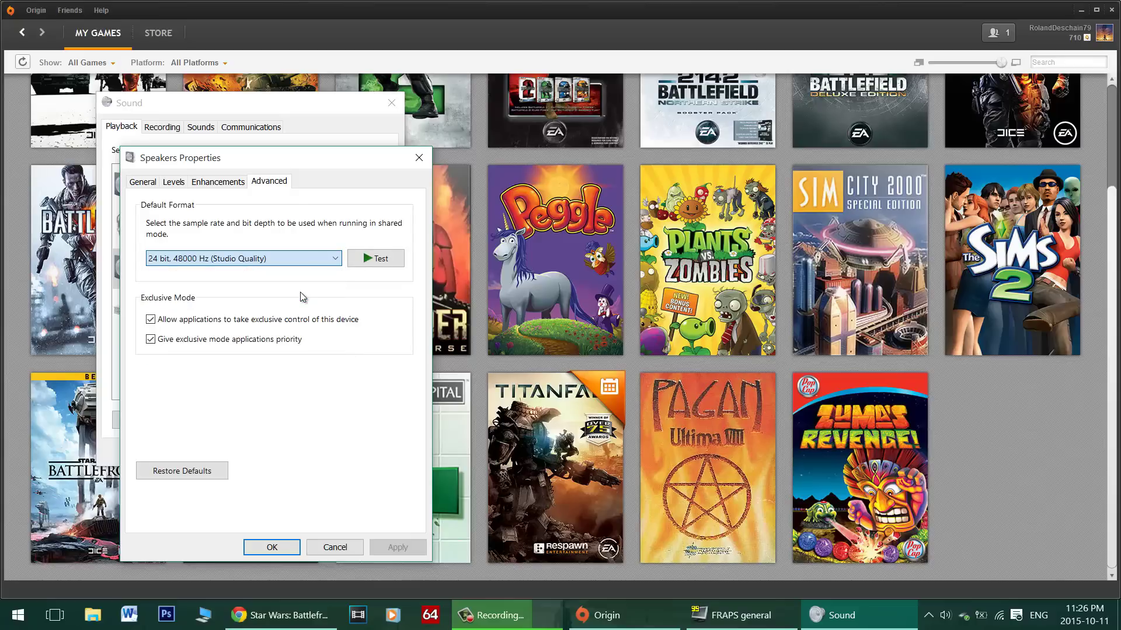
pyautogui.click(408, 547)
pyautogui.click(285, 548)
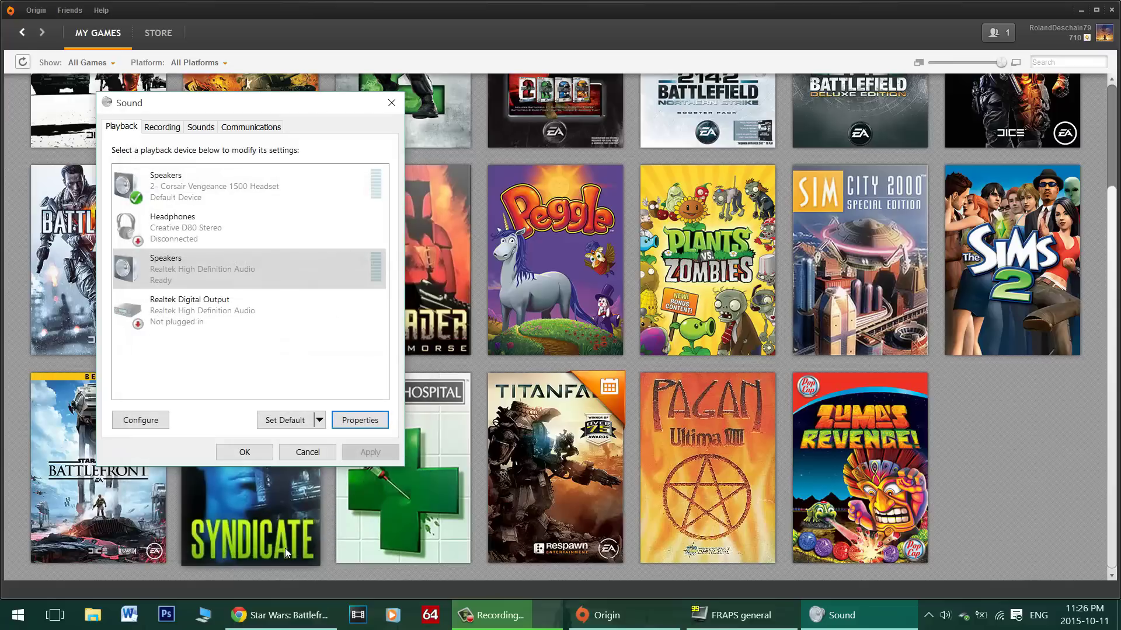
pyautogui.click(258, 451)
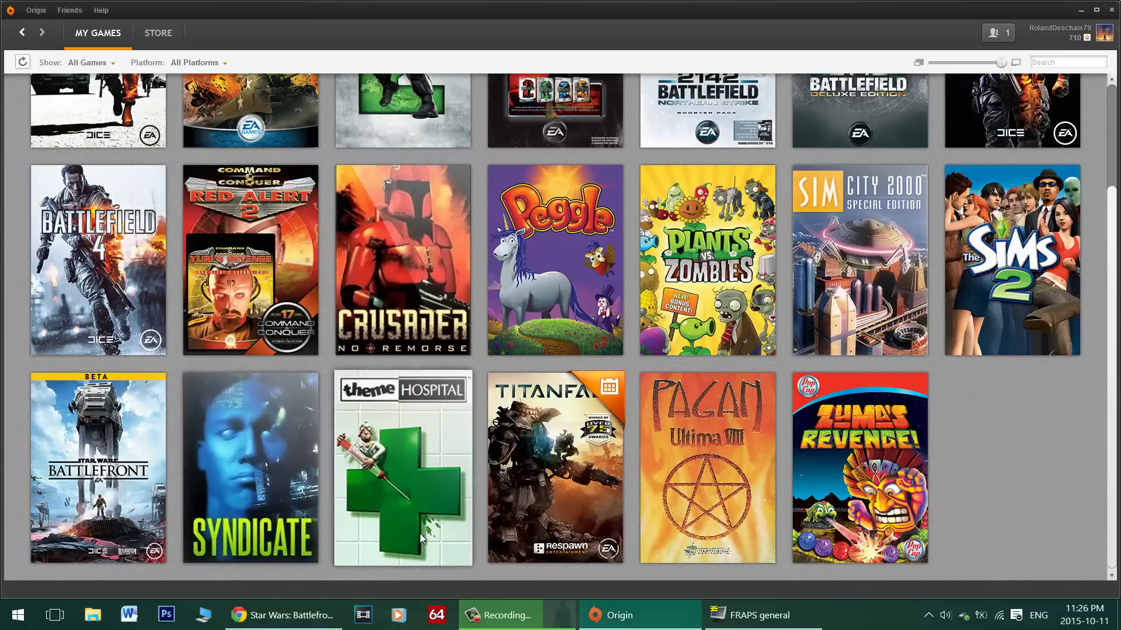
# Bring the Gamepur Battlefront Beta error guide forward and scroll down through its fixes
pyautogui.click(321, 622)
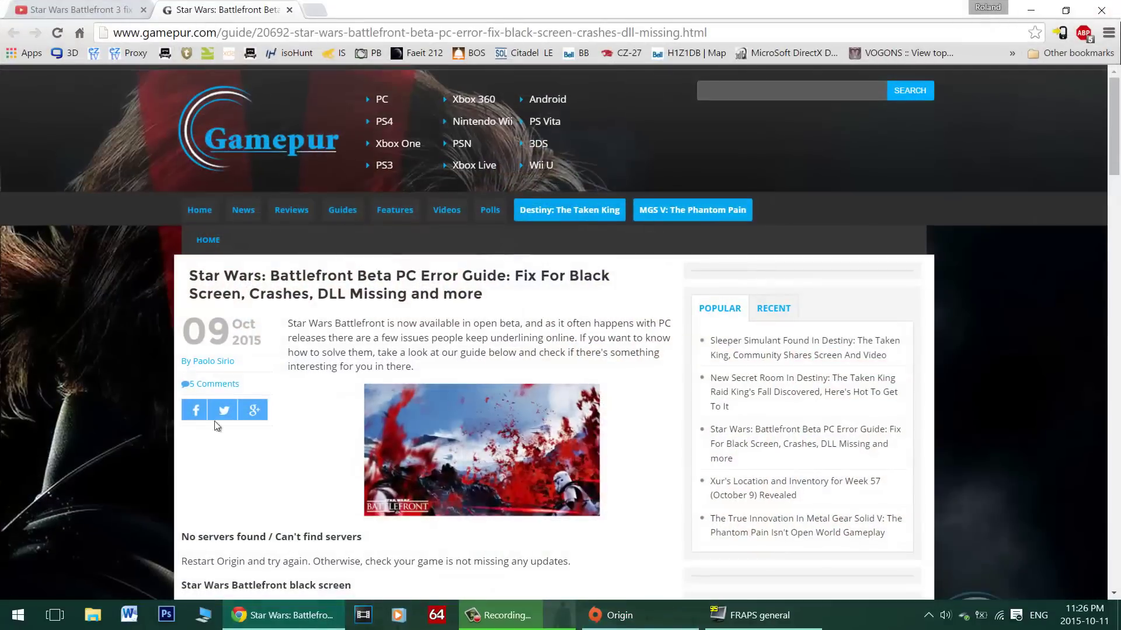
pyautogui.scroll(-5, 166, 271)
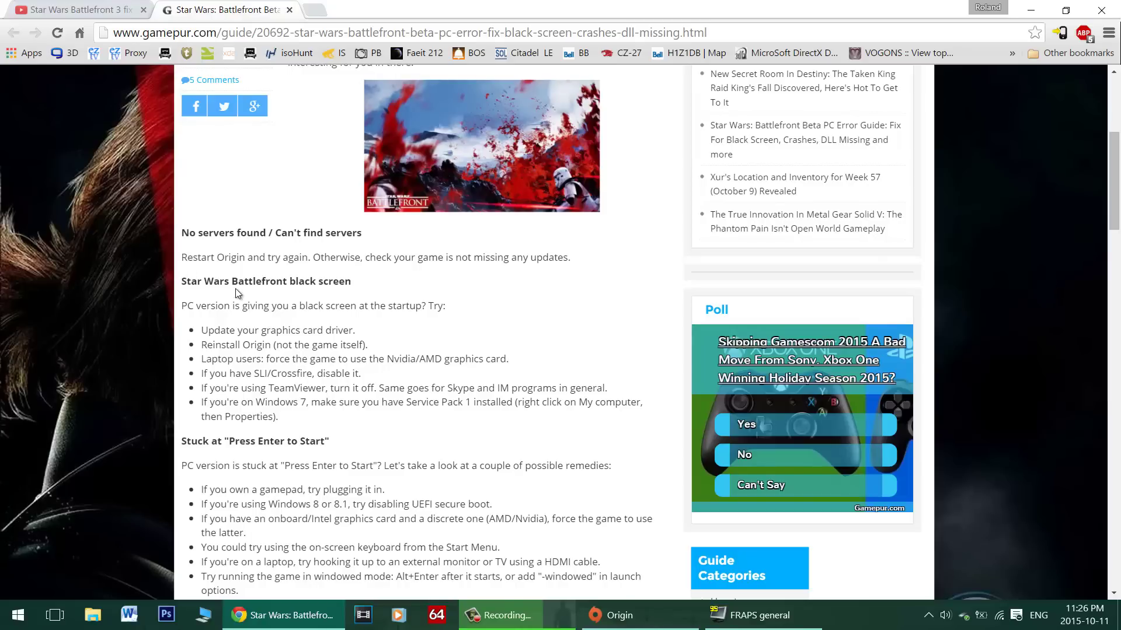
pyautogui.scroll(-1, 403, 416)
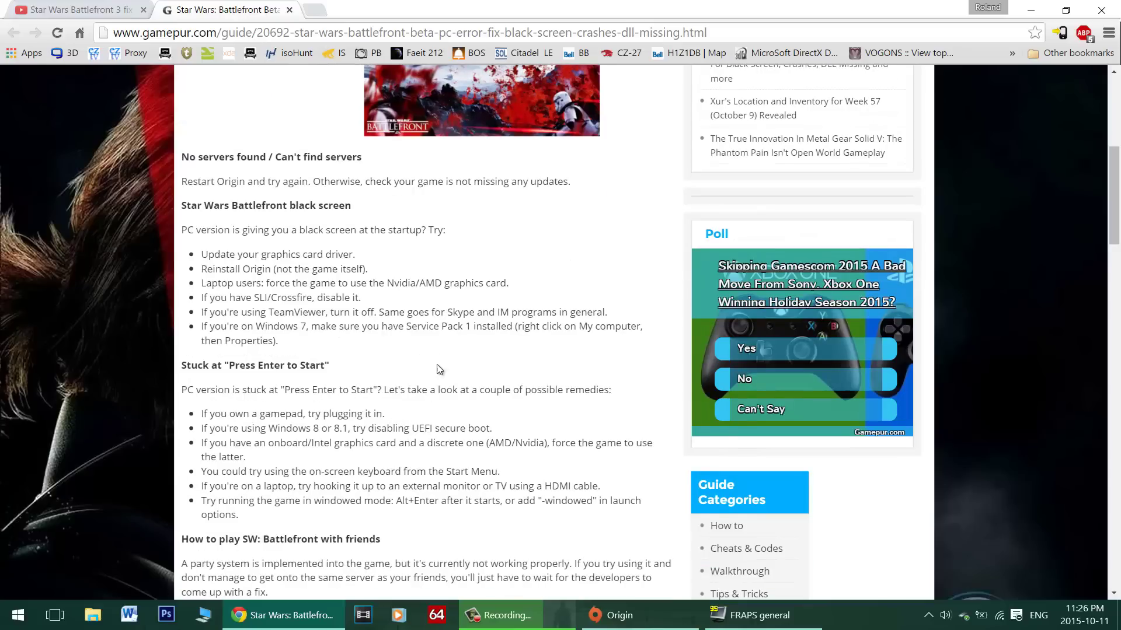
pyautogui.scroll(-2, 417, 355)
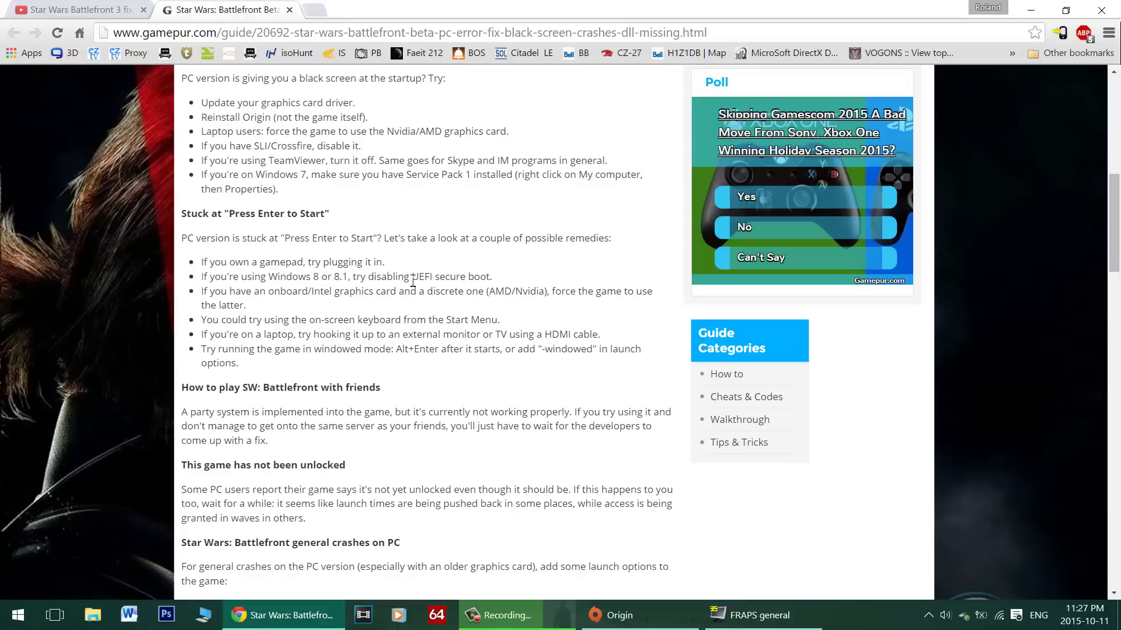
# Highlight the disabling UEFI secure boot tip, then scroll through the remaining fixes
pyautogui.moveTo(367, 281); pyautogui.dragTo(493, 285)
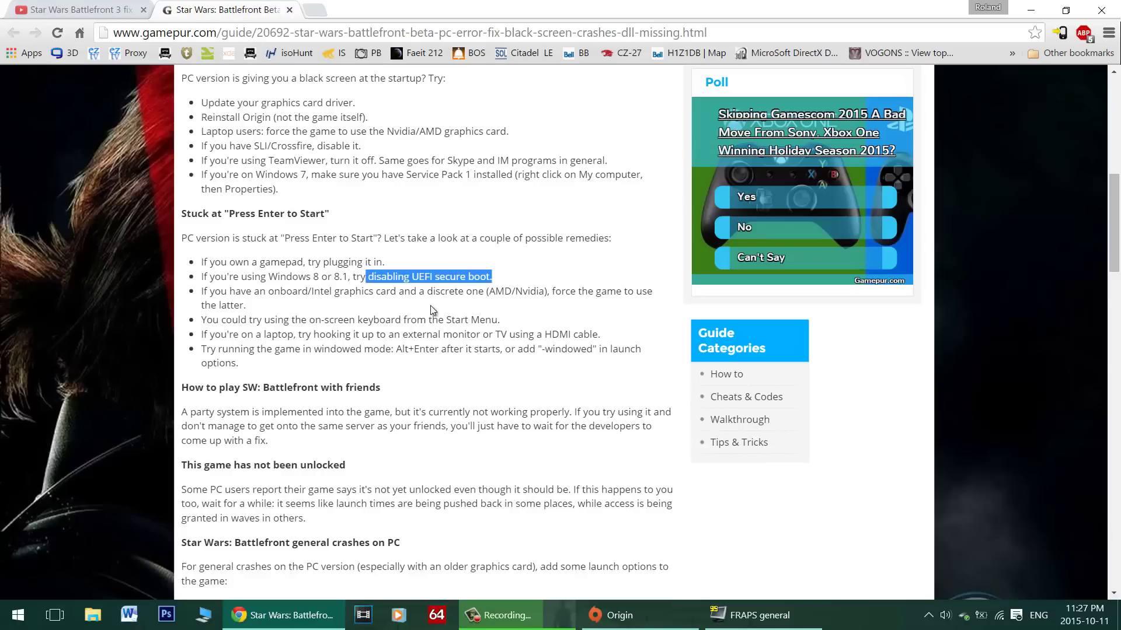
pyautogui.click(409, 310)
pyautogui.scroll(-1, 409, 310)
pyautogui.scroll(-1, 408, 310)
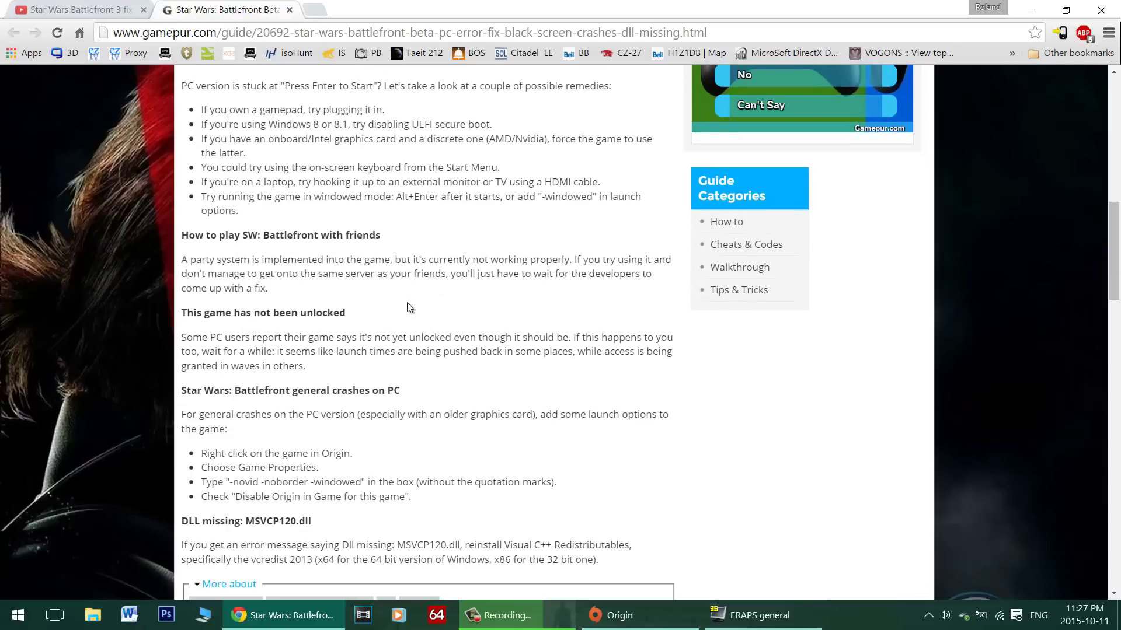
pyautogui.scroll(-2, 369, 313)
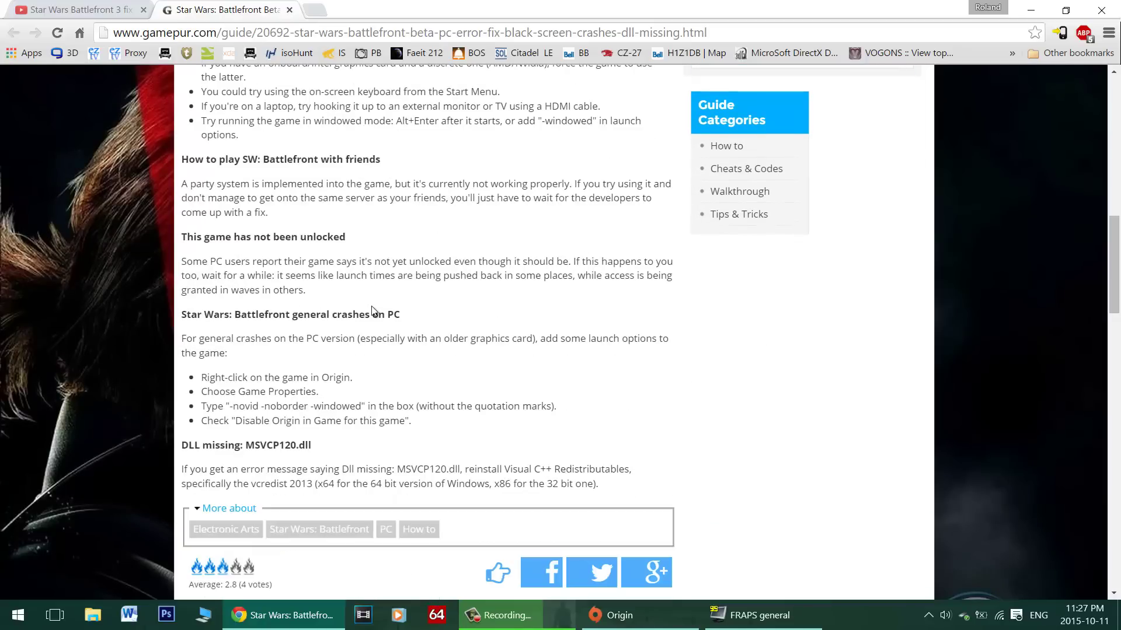
pyautogui.scroll(12, 414, 351)
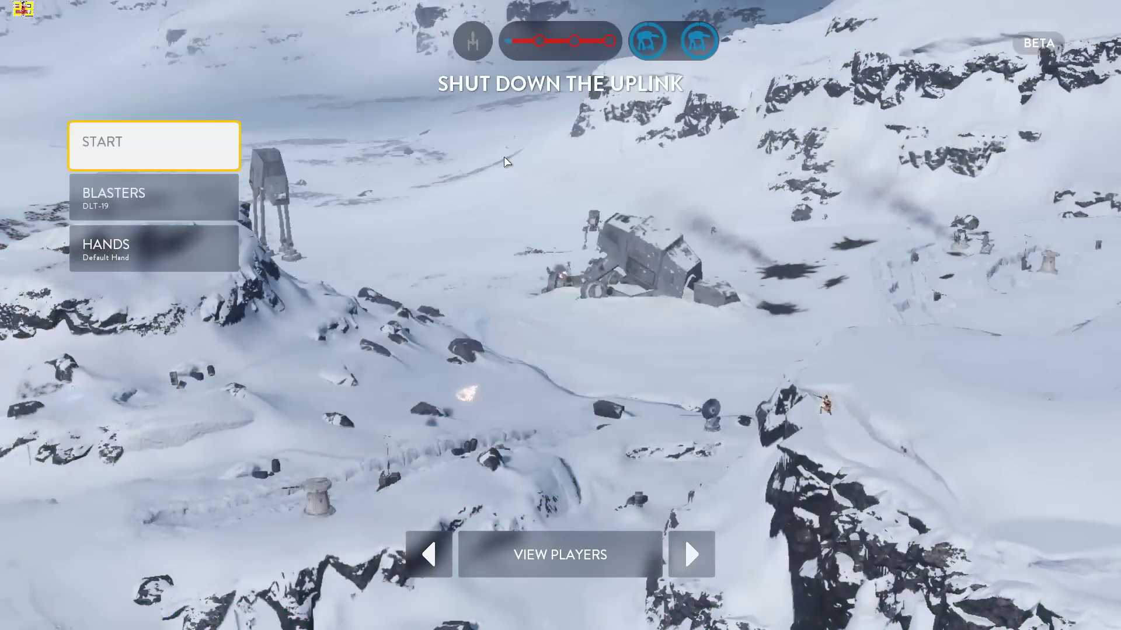
# Deploy into the Hoth match and advance up the snowy slope toward the AT-ST
pyautogui.press('space')
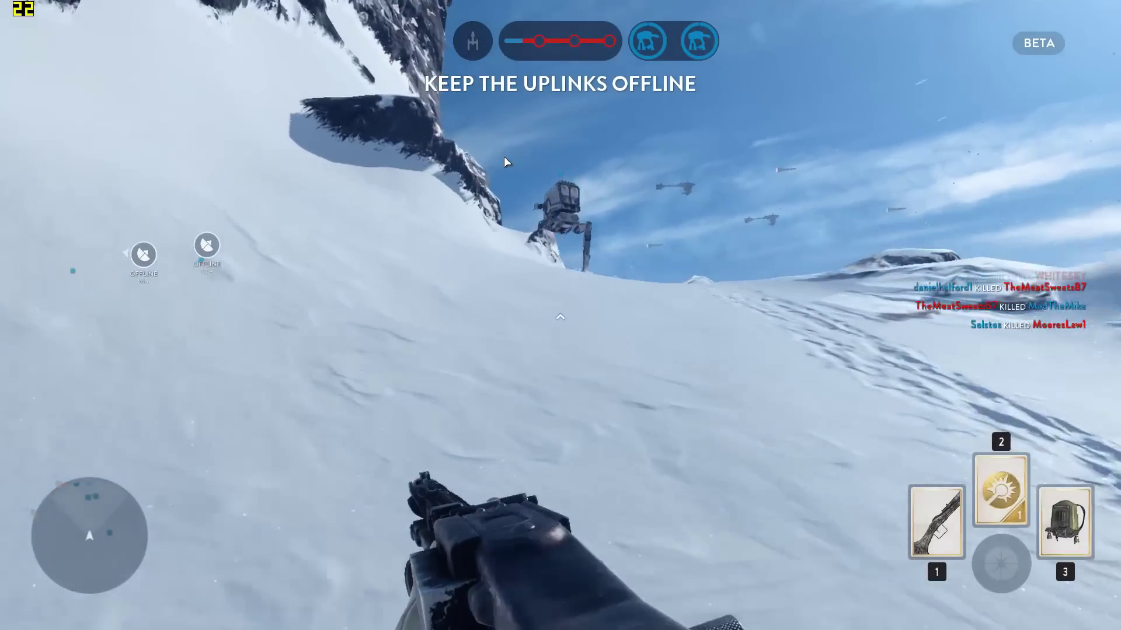
pyautogui.press('w')
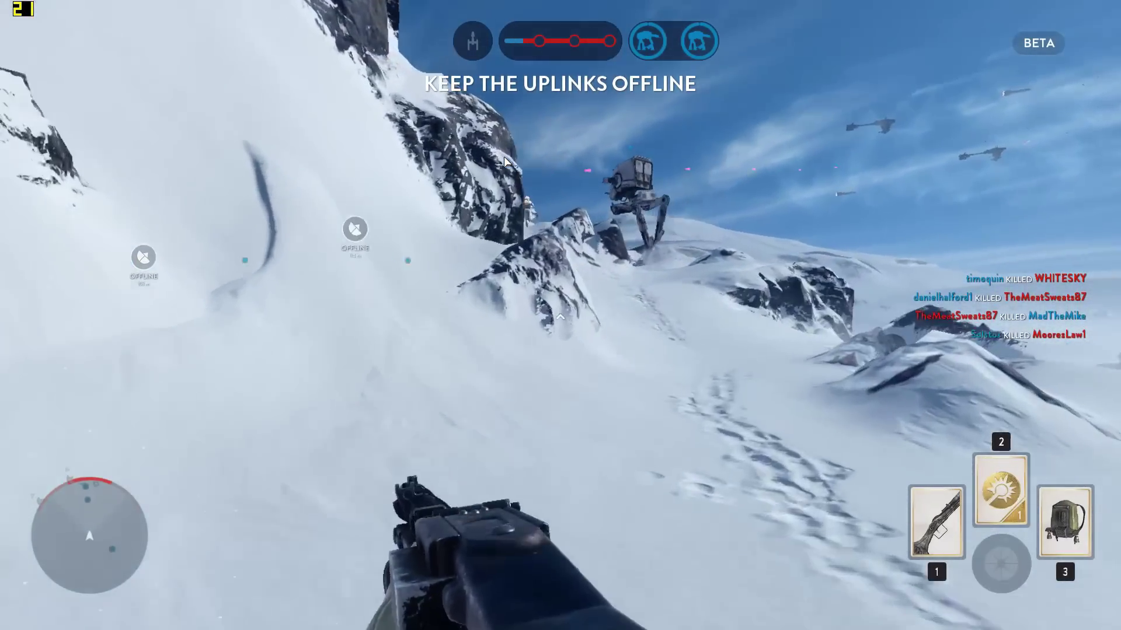
pyautogui.press('w')
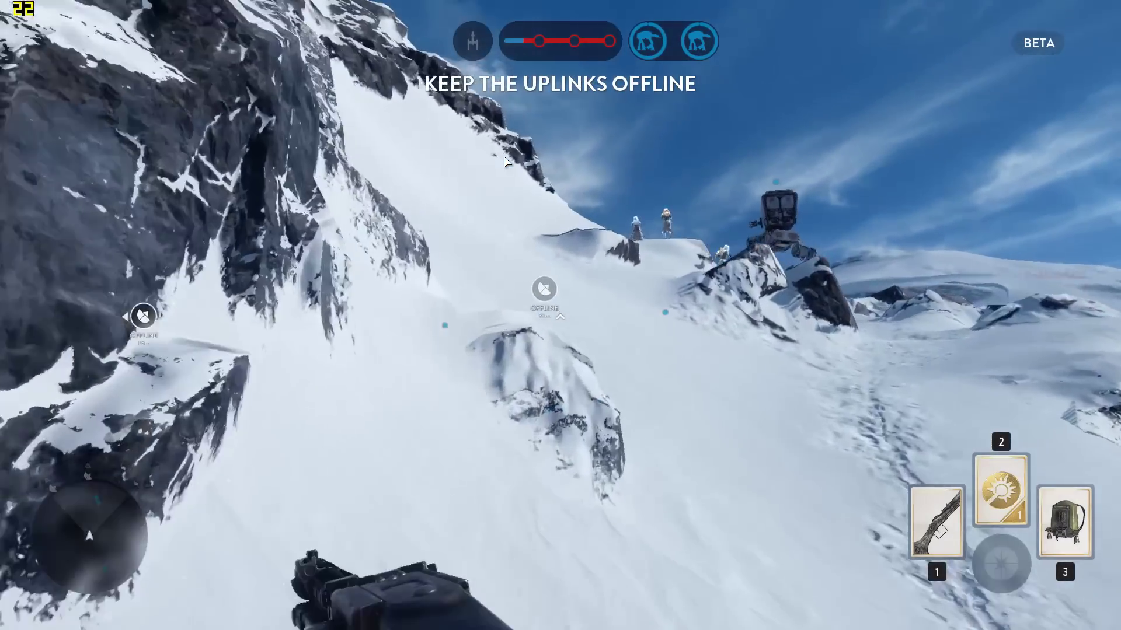